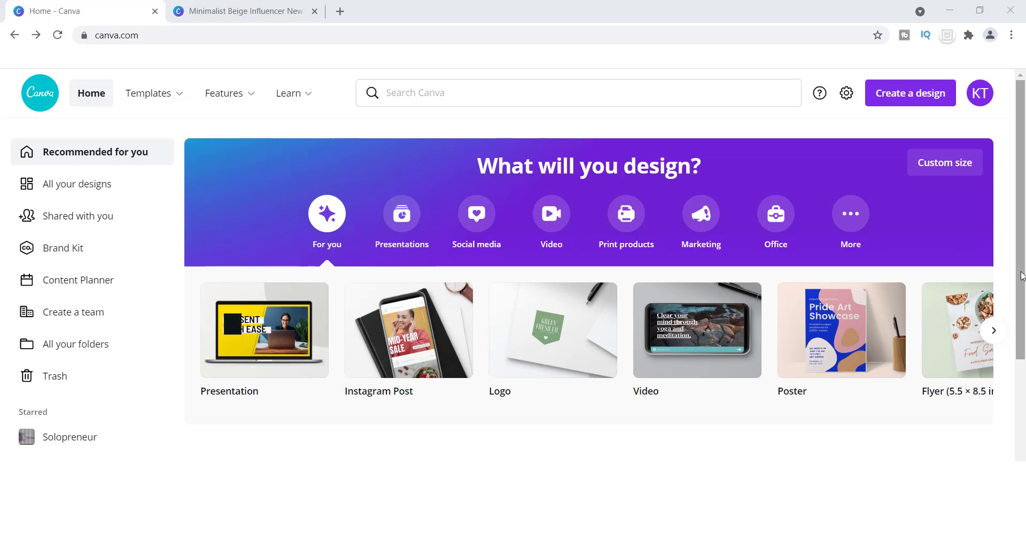
Search for Instagram Story templates and look through the available designs
{"action": "left_click", "coordinate": [414, 95]}
{"action": "type", "text": "instra"}
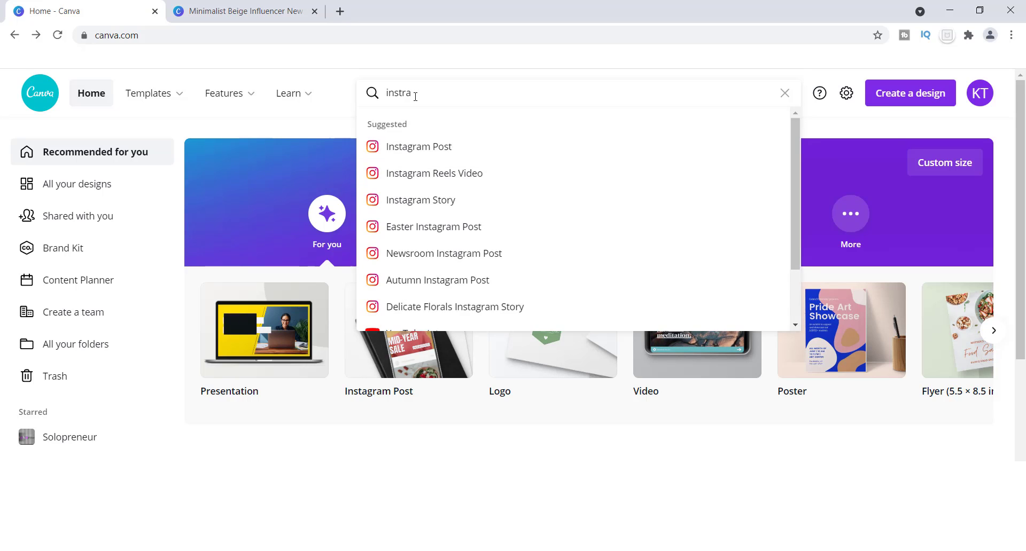
{"action": "type", "text": "g"}
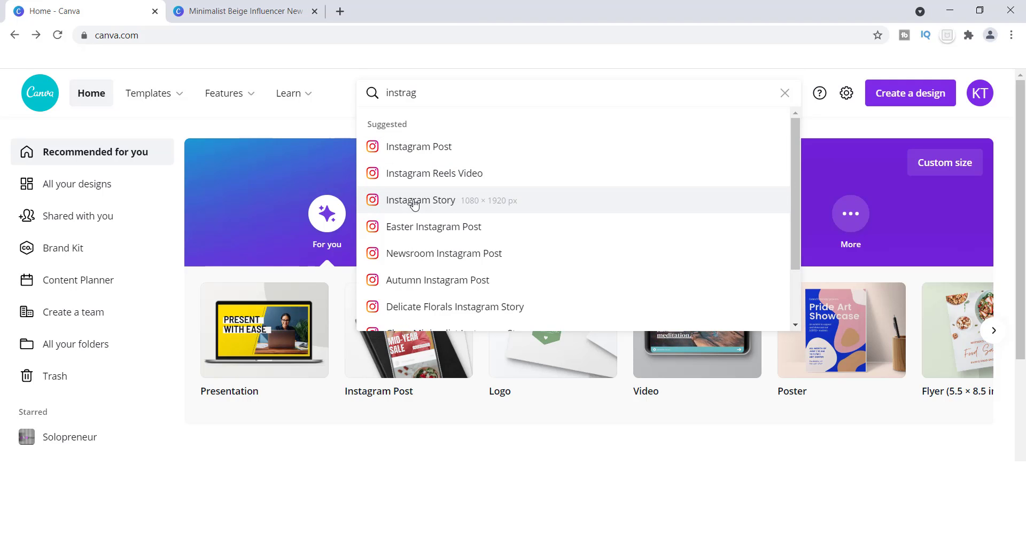
{"action": "left_click", "coordinate": [414, 201]}
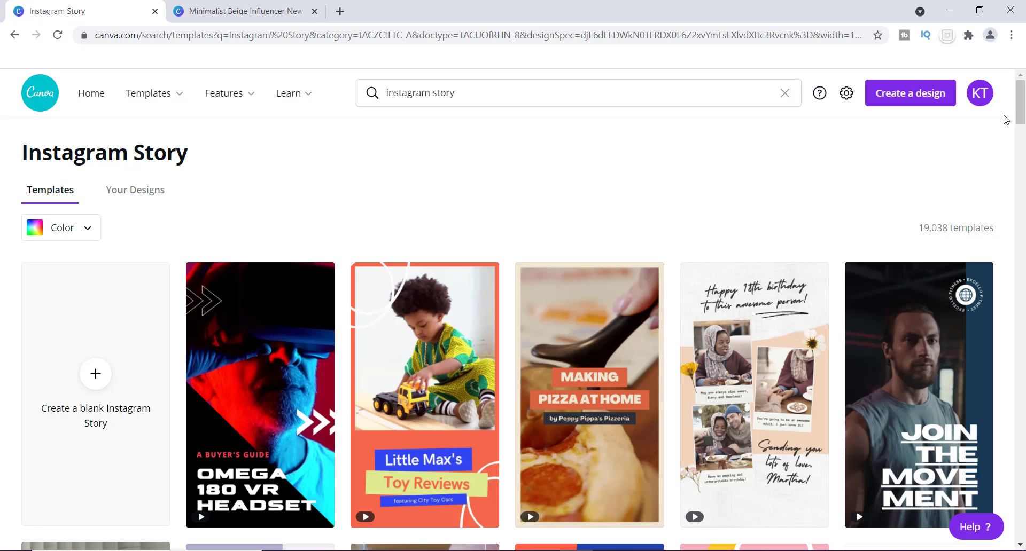
{"action": "left_click_drag", "start_coordinate": [1023, 101], "coordinate": [1018, 140]}
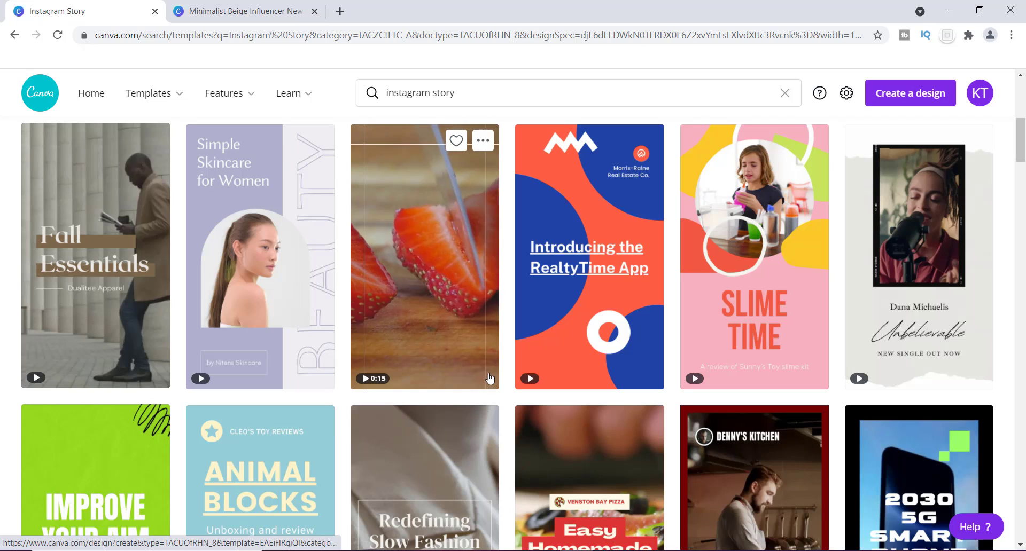
{"action": "left_click_drag", "start_coordinate": [1021, 132], "coordinate": [1024, 550]}
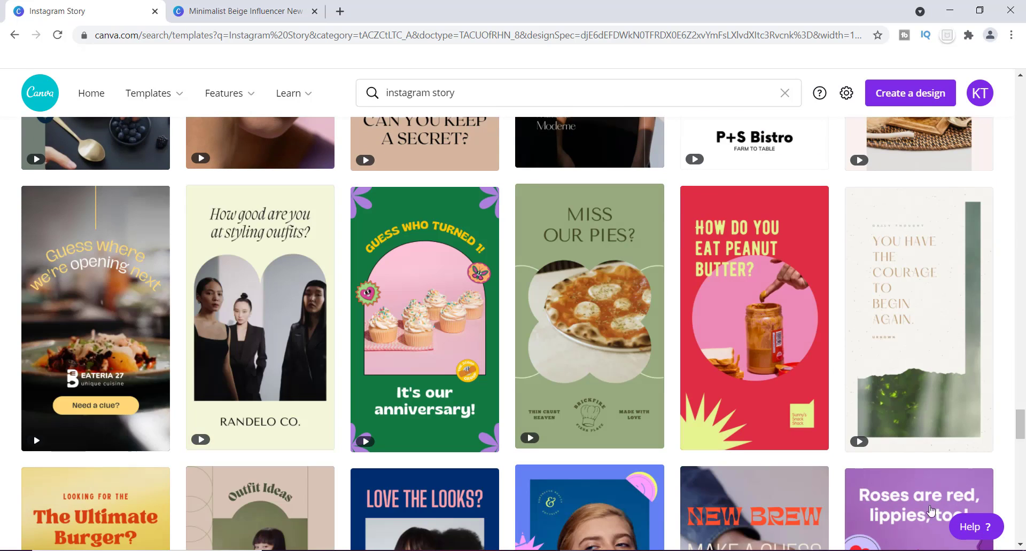
{"action": "left_click_drag", "start_coordinate": [1024, 430], "coordinate": [1024, 96]}
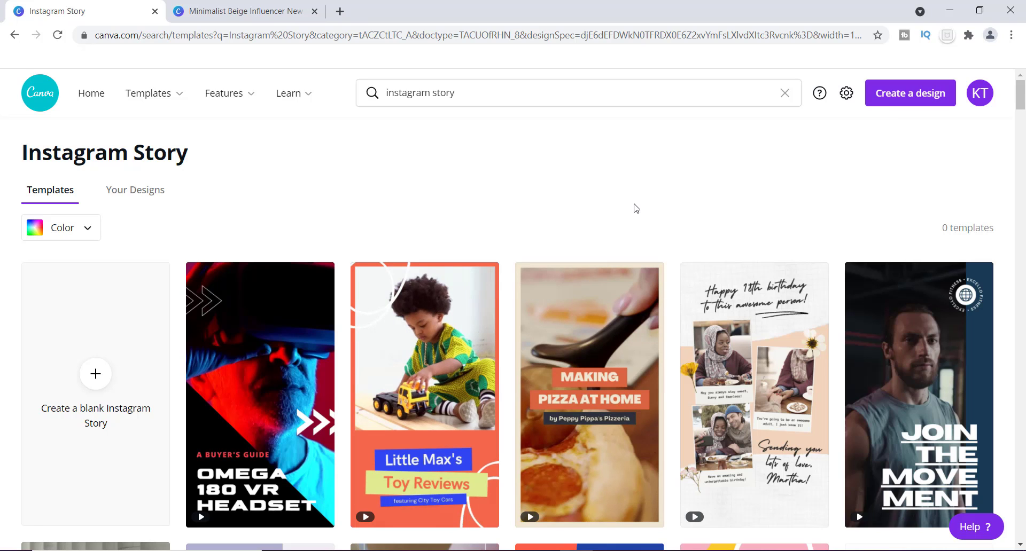
Switch to the Minimalist Beige Influencer New Video Instagram Story design and look over its page
{"action": "key", "text": "ctrl+Tab"}
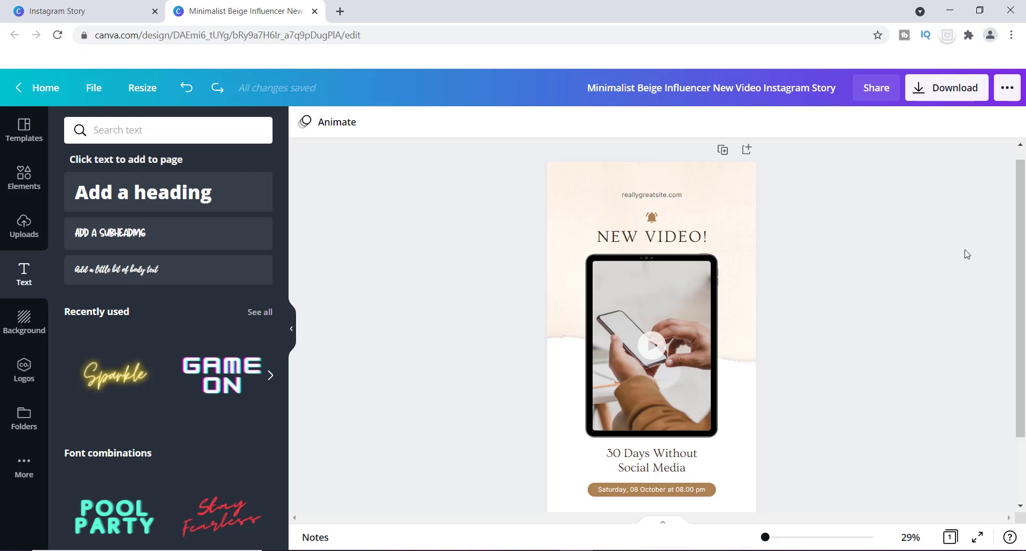
{"action": "left_click_drag", "start_coordinate": [1022, 191], "coordinate": [1022, 223]}
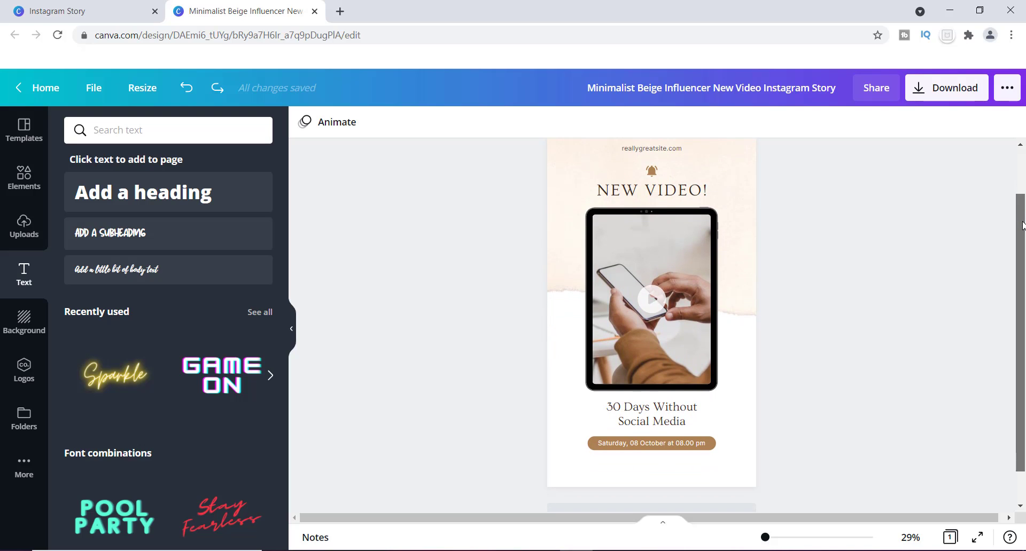
{"action": "scroll", "coordinate": [1020, 214], "scroll_direction": "up", "scroll_amount": 1}
{"action": "scroll", "coordinate": [1021, 209], "scroll_direction": "down", "scroll_amount": 1}
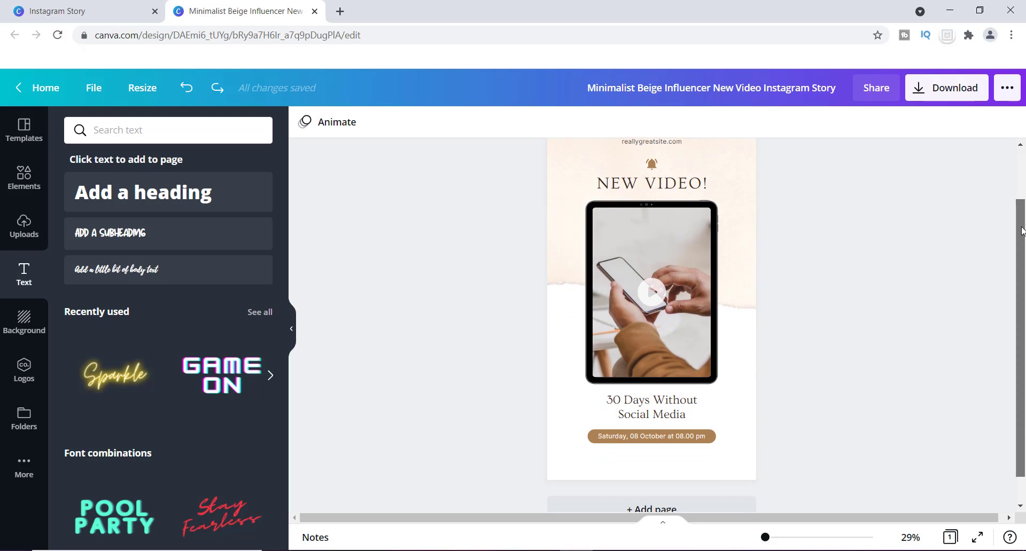
{"action": "left_click_drag", "start_coordinate": [1018, 219], "coordinate": [1015, 209]}
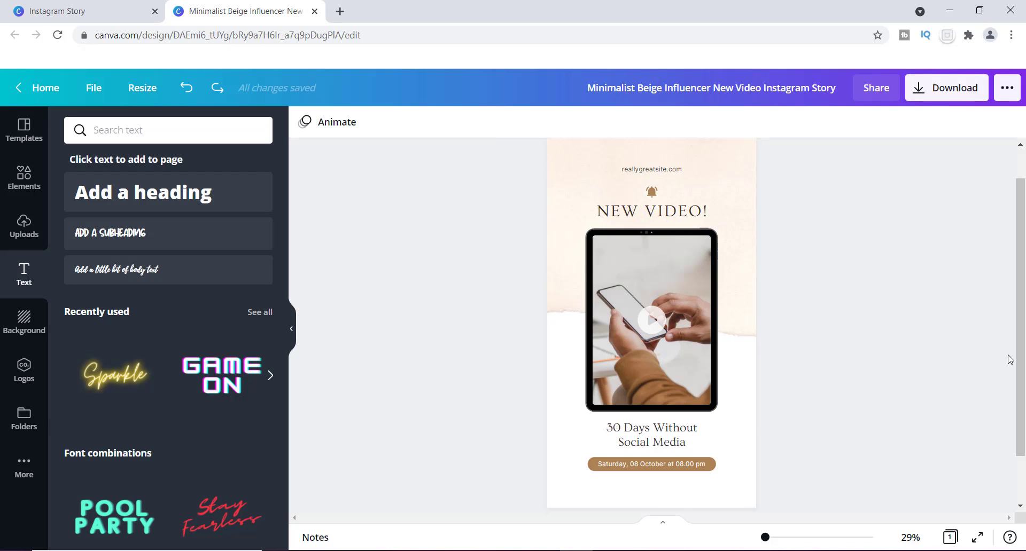
{"action": "mouse_move", "coordinate": [1020, 366]}
{"action": "left_mouse_down"}
{"action": "mouse_move", "coordinate": [1022, 346]}
{"action": "mouse_move", "coordinate": [1021, 367]}
{"action": "left_mouse_up"}
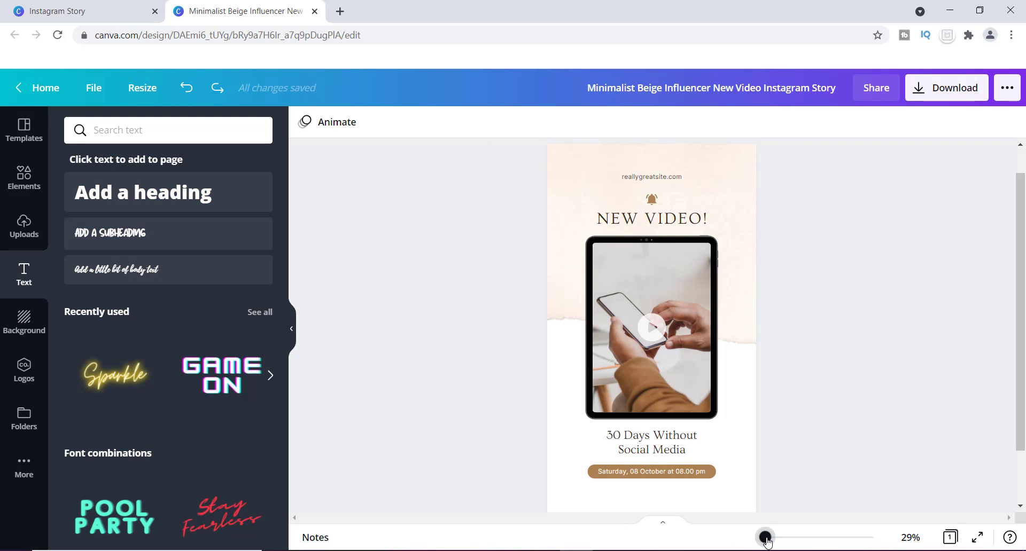
Replace the website placeholder above the bell icon with mailboxmoneybox.com
{"action": "left_click_drag", "start_coordinate": [765, 537], "coordinate": [768, 538]}
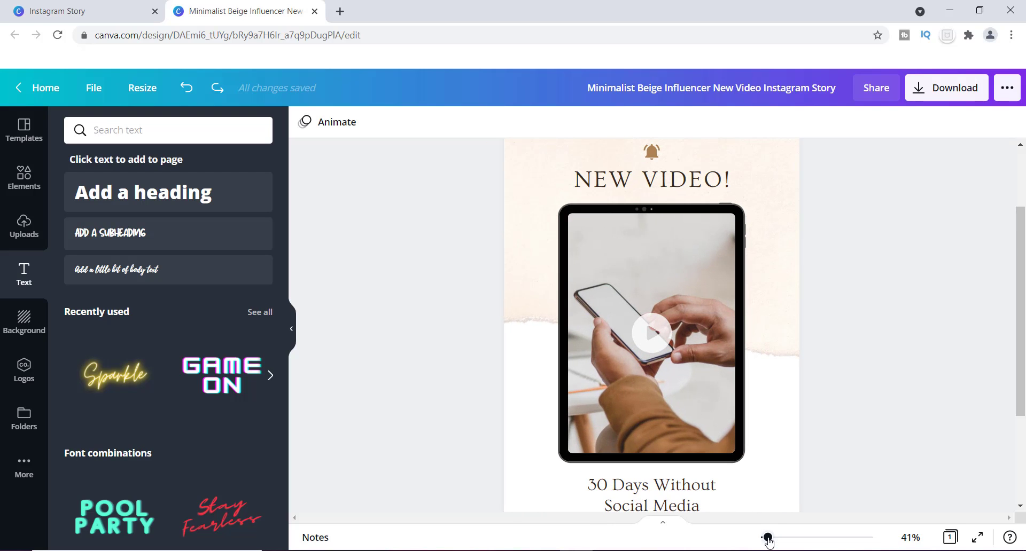
{"action": "left_click", "coordinate": [768, 538]}
{"action": "left_click_drag", "start_coordinate": [1020, 387], "coordinate": [1020, 310]}
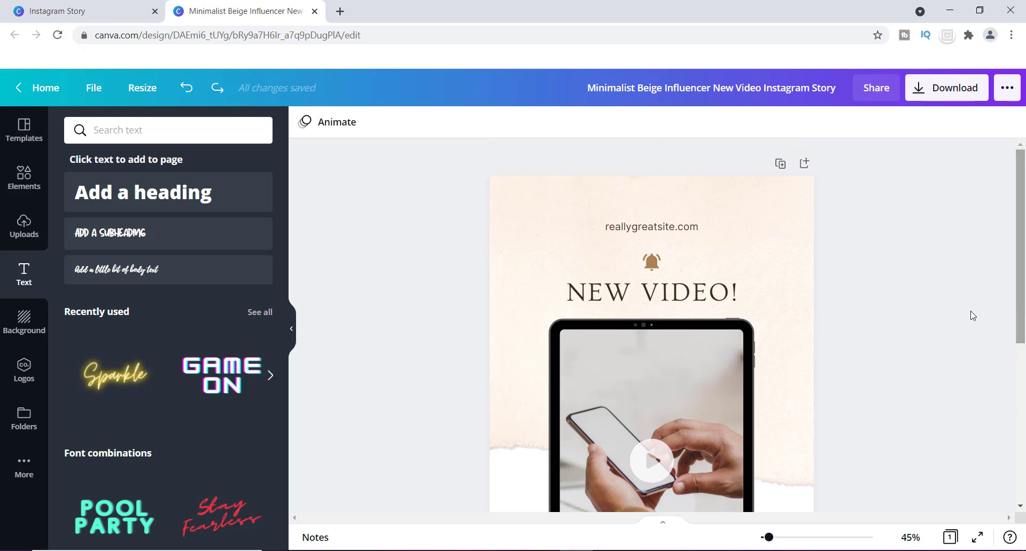
{"action": "left_click", "coordinate": [665, 228]}
{"action": "left_click", "coordinate": [674, 220]}
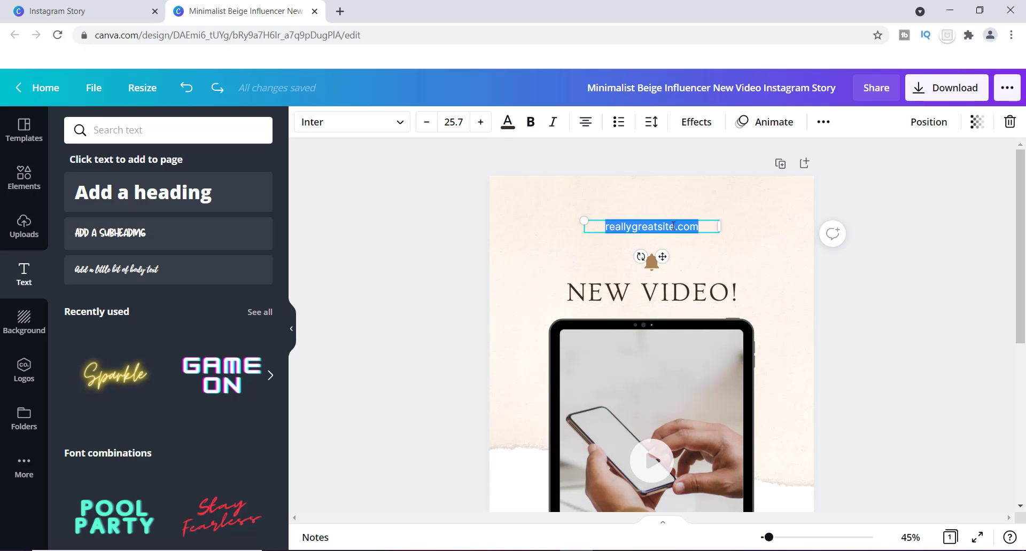
{"action": "left_click", "coordinate": [674, 225], "text": "shift"}
{"action": "left_click", "coordinate": [674, 226]}
{"action": "key", "text": "BackSpace"}
{"action": "key", "text": "BackSpace"}
{"action": "key", "text": "BackSpace"}
{"action": "key", "text": "BackSpace"}
{"action": "key", "text": "BackSpace"}
{"action": "key", "text": "BackSpace"}
{"action": "key", "text": "BackSpace"}
{"action": "key", "text": "BackSpace"}
{"action": "key", "text": "BackSpace"}
{"action": "key", "text": "BackSpace"}
{"action": "key", "text": "BackSpace"}
{"action": "key", "text": "BackSpace"}
{"action": "key", "text": "BackSpace"}
{"action": "key", "text": "BackSpace"}
{"action": "key", "text": "BackSpace"}
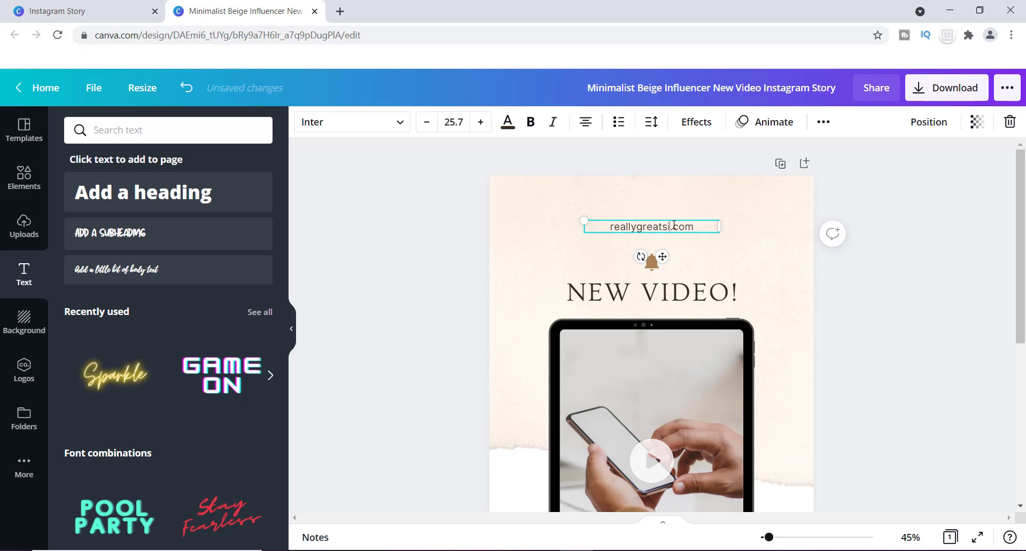
{"action": "type", "text": "mailboxmoney"}
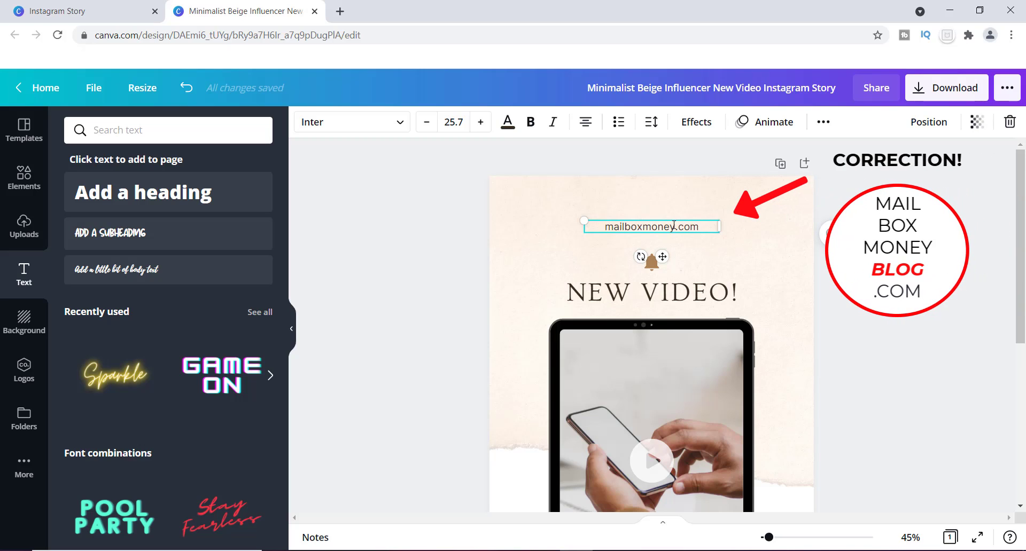
{"action": "type", "text": "box"}
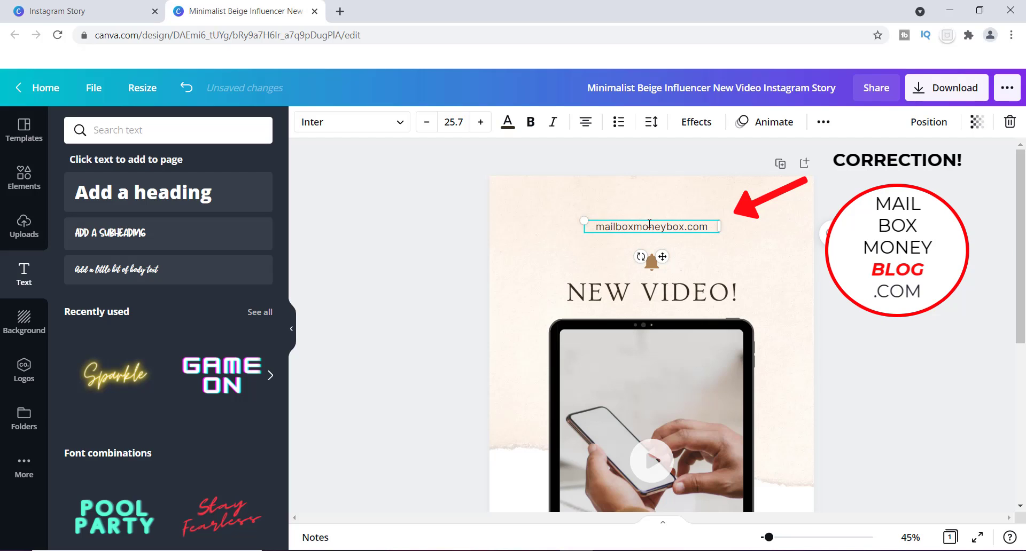
Increase the font size of the website text to 30.7
{"action": "key", "text": "ctrl+a"}
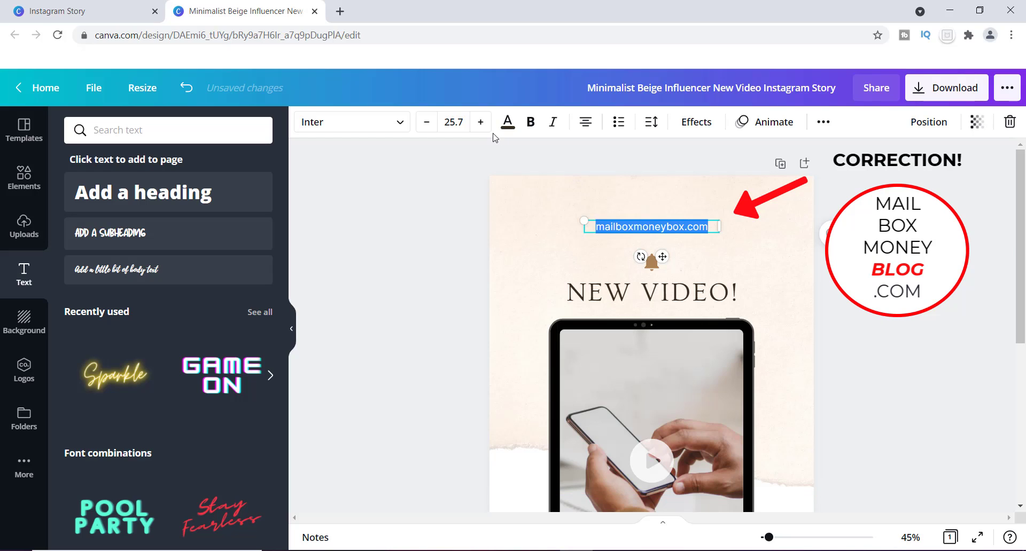
{"action": "left_click", "coordinate": [481, 121]}
{"action": "left_click", "coordinate": [480, 122]}
{"action": "left_click", "coordinate": [481, 122]}
{"action": "left_click", "coordinate": [483, 124]}
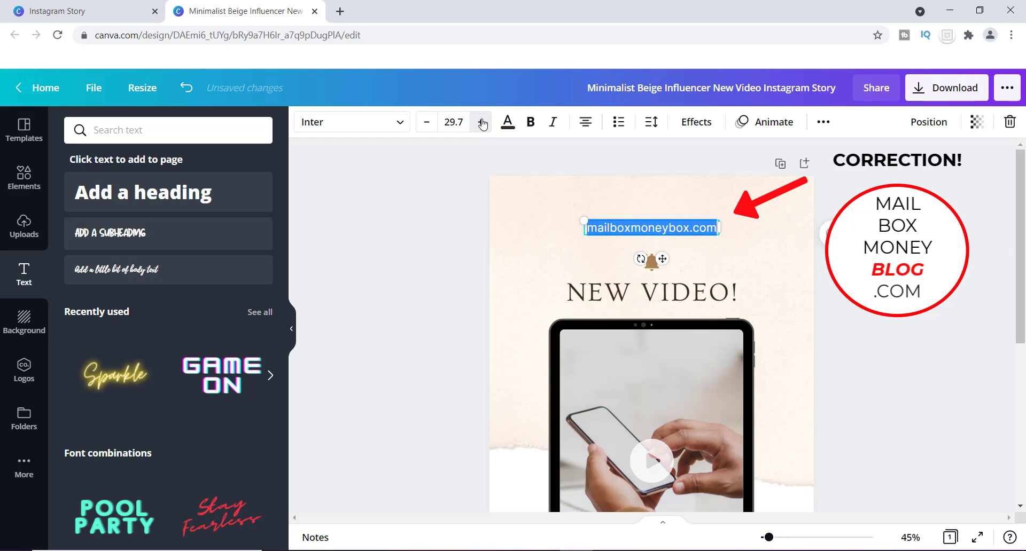
{"action": "left_click", "coordinate": [482, 123]}
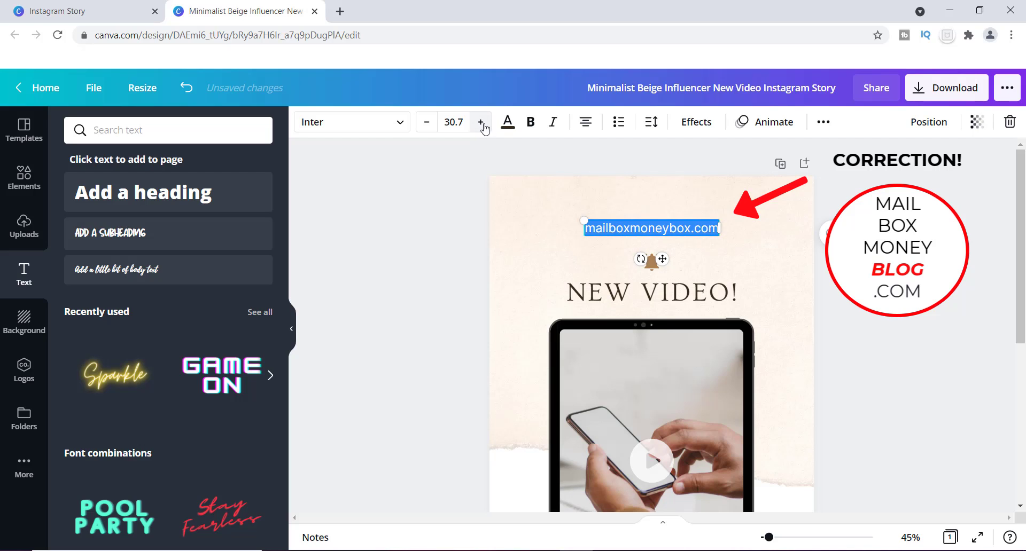
{"action": "left_click", "coordinate": [616, 229]}
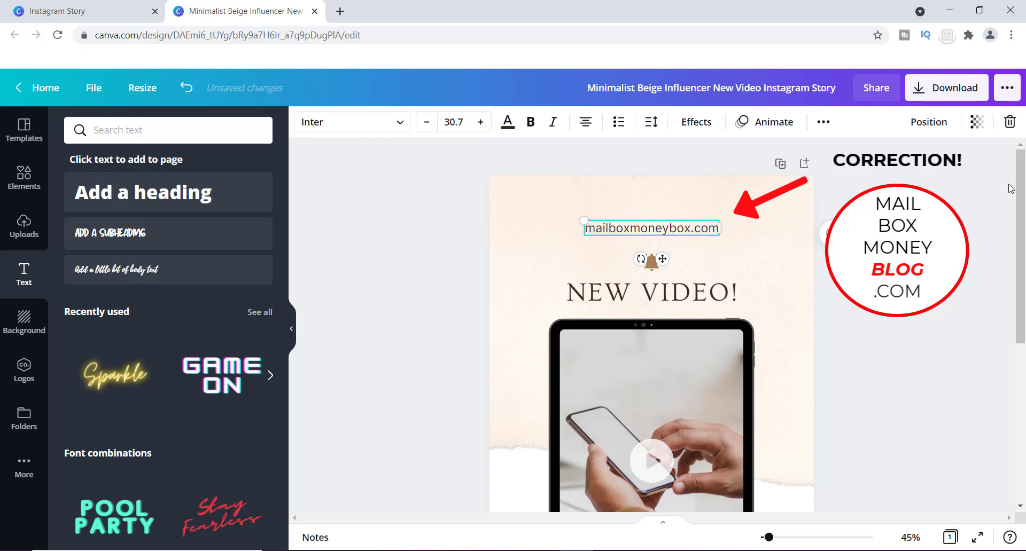
{"action": "left_click_drag", "start_coordinate": [1020, 169], "coordinate": [1018, 245]}
{"action": "left_click", "coordinate": [854, 399]}
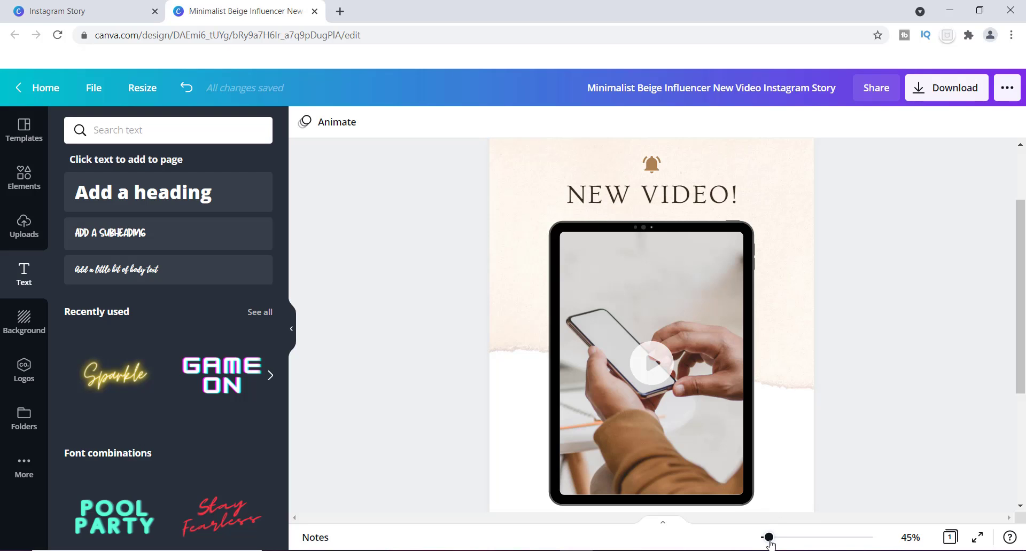
Locate the wooden desk photo with notebooks and coffee among the uploaded images
{"action": "left_click_drag", "start_coordinate": [767, 537], "coordinate": [766, 537]}
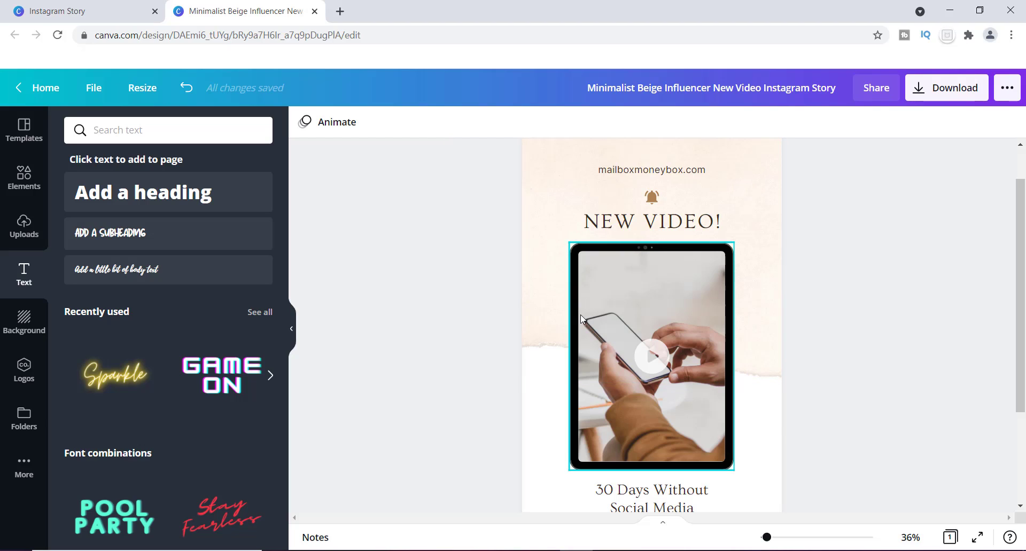
{"action": "left_click", "coordinate": [16, 236]}
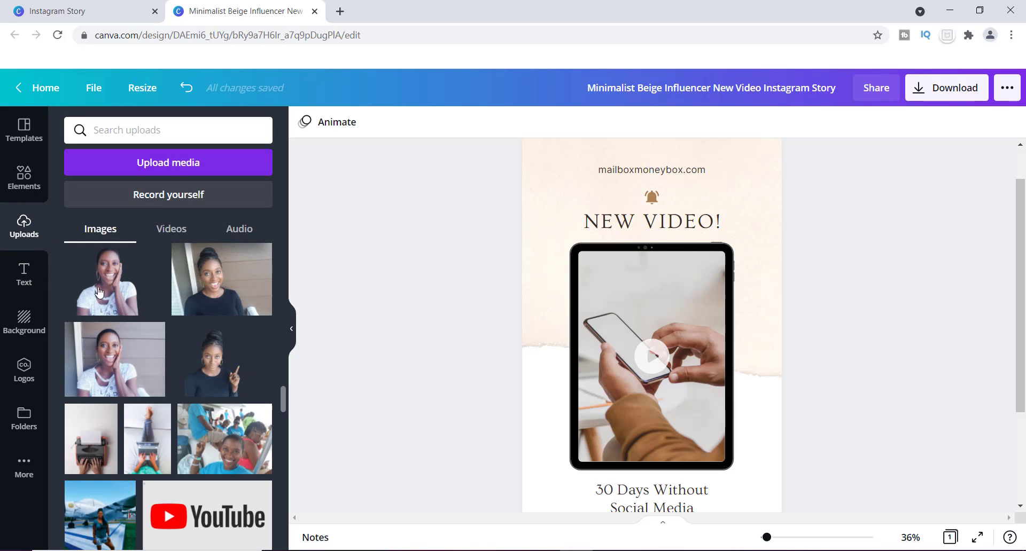
{"action": "scroll", "coordinate": [286, 398], "scroll_direction": "up", "scroll_amount": 2}
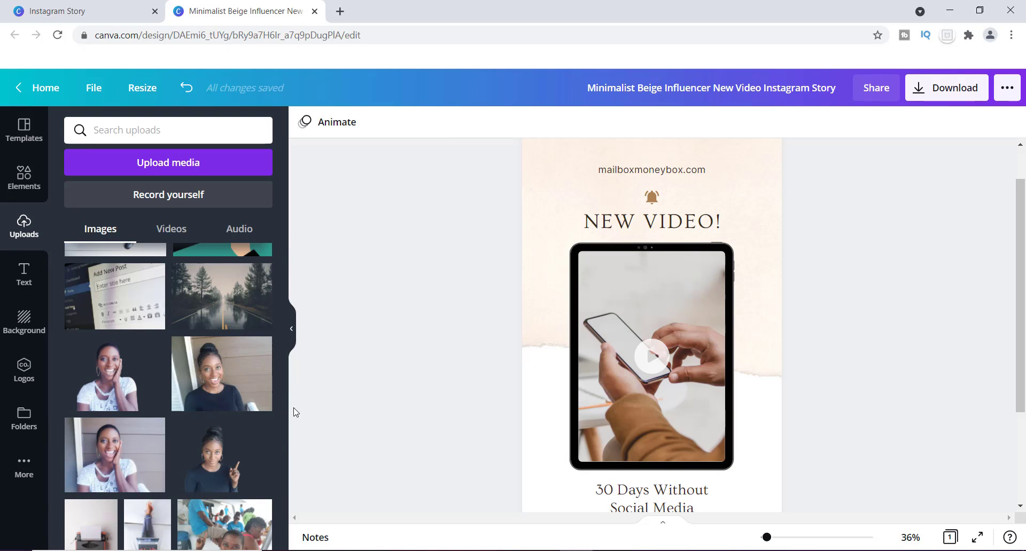
{"action": "left_click_drag", "start_coordinate": [282, 391], "coordinate": [290, 442]}
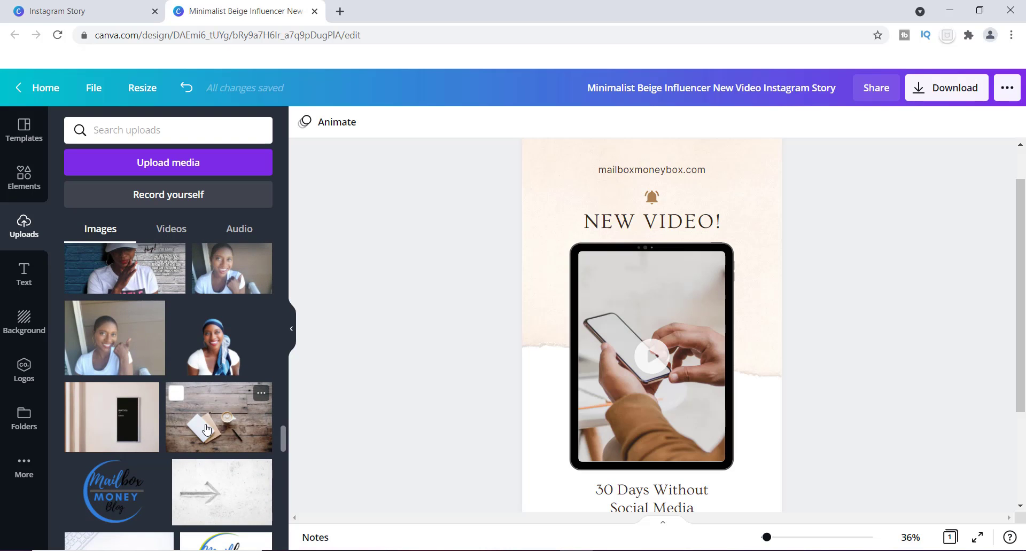
{"action": "mouse_move", "coordinate": [206, 429]}
{"action": "left_mouse_down"}
{"action": "mouse_move", "coordinate": [440, 315]}
{"action": "mouse_move", "coordinate": [486, 250]}
{"action": "mouse_move", "coordinate": [543, 207]}
{"action": "mouse_move", "coordinate": [393, 286]}
{"action": "mouse_move", "coordinate": [524, 221]}
{"action": "mouse_move", "coordinate": [428, 254]}
{"action": "mouse_move", "coordinate": [258, 357]}
{"action": "mouse_move", "coordinate": [197, 437]}
{"action": "left_mouse_up"}
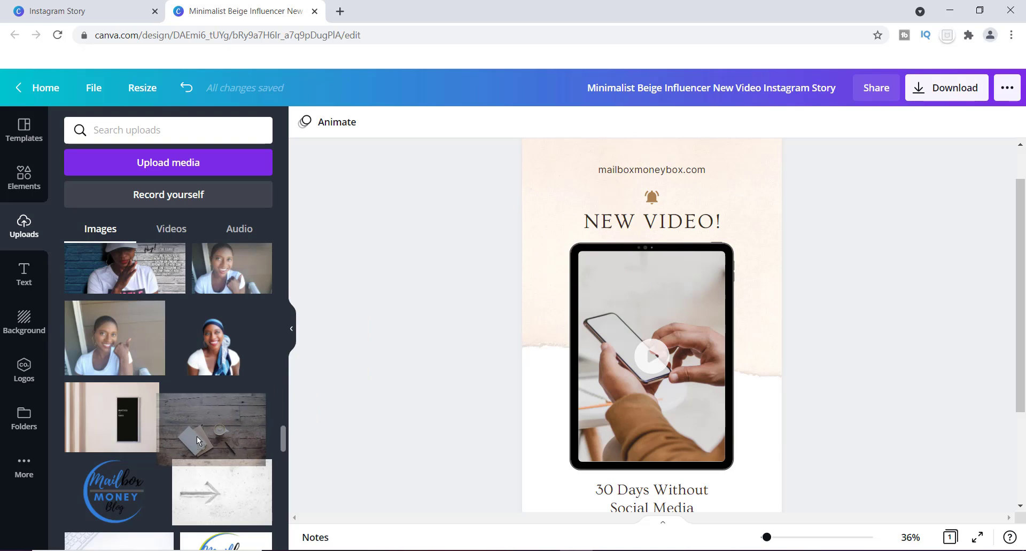
{"action": "left_click", "coordinate": [203, 410]}
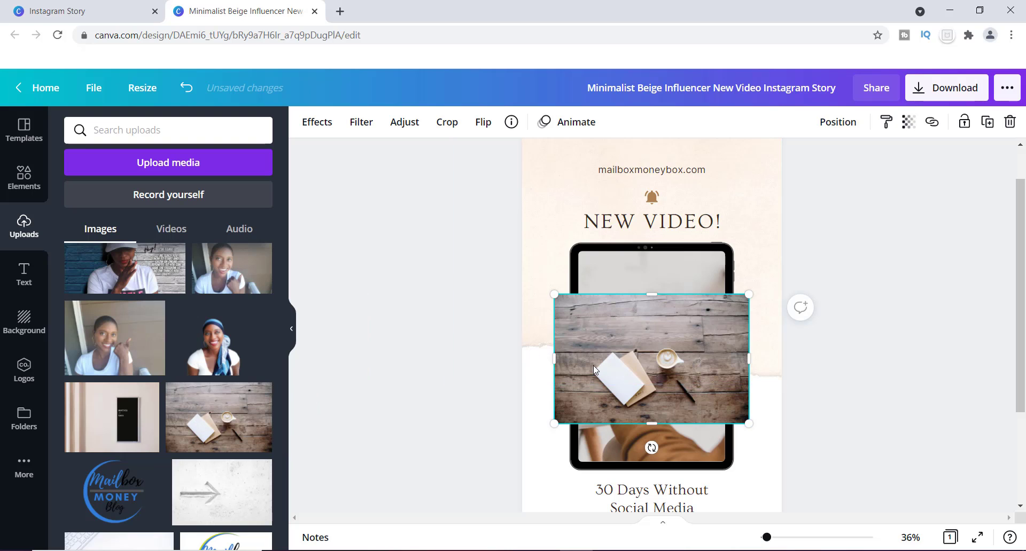
{"action": "left_click_drag", "start_coordinate": [585, 342], "coordinate": [542, 191]}
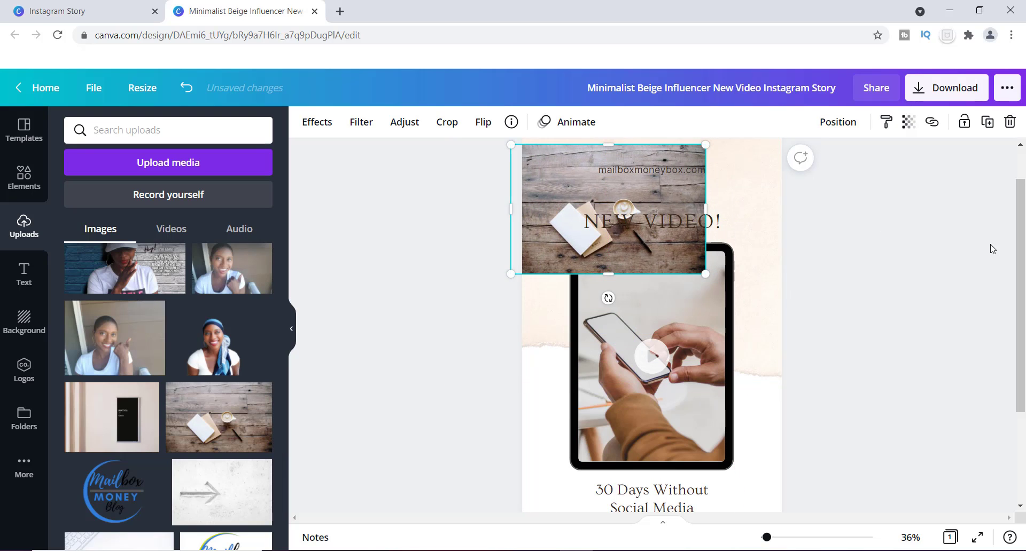
{"action": "scroll", "coordinate": [607, 348], "scroll_direction": "up", "scroll_amount": 1}
{"action": "left_click", "coordinate": [838, 235]}
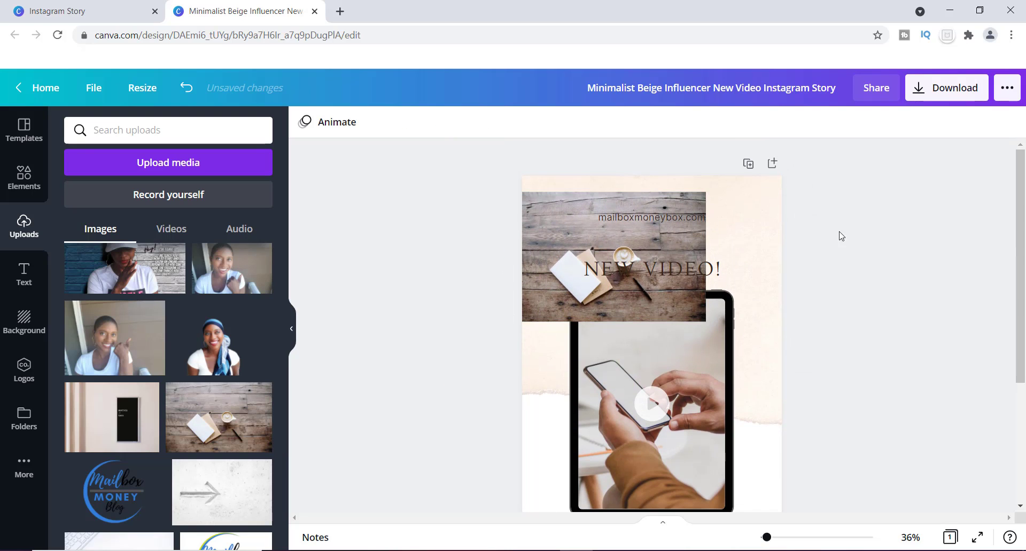
{"action": "left_click", "coordinate": [561, 226]}
{"action": "left_click_drag", "start_coordinate": [560, 226], "coordinate": [550, 210]}
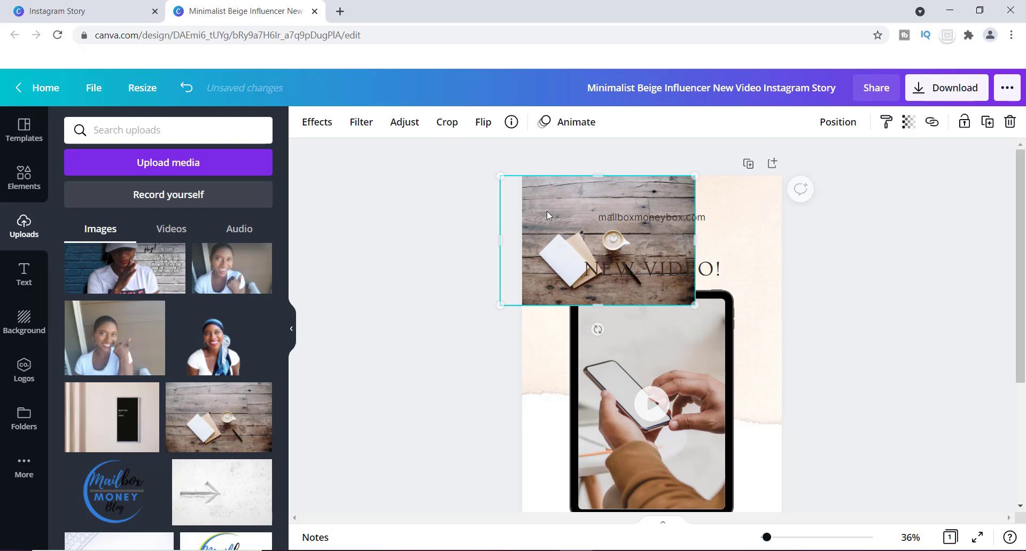
{"action": "left_click_drag", "start_coordinate": [690, 305], "coordinate": [559, 277]}
{"action": "left_click", "coordinate": [541, 215]}
{"action": "key", "text": "Delete"}
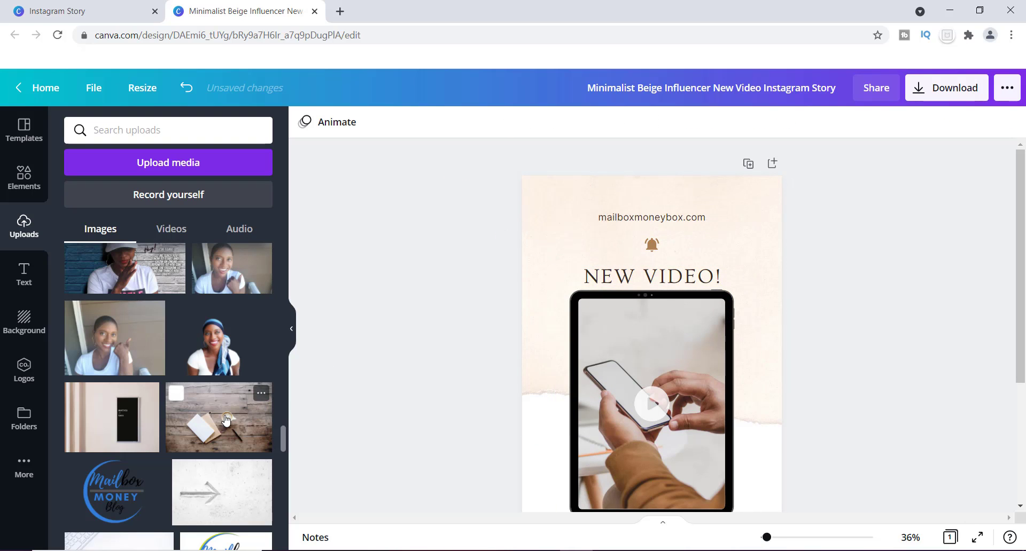
Fill the page's upper background with the wooden desk photo and nudge the website text, bell icon, heading and tablet slightly upward
{"action": "left_click_drag", "start_coordinate": [222, 410], "coordinate": [567, 260]}
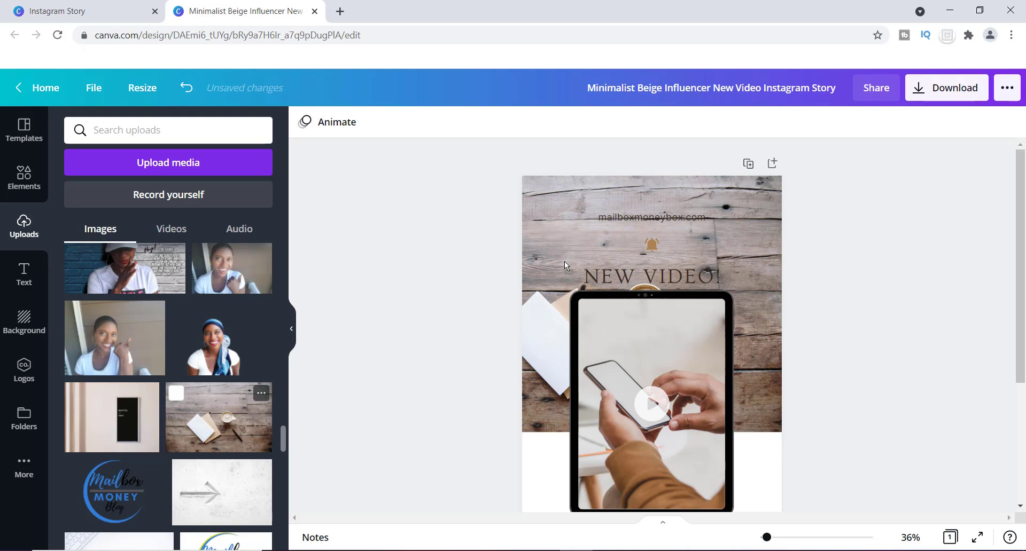
{"action": "left_click_drag", "start_coordinate": [678, 216], "coordinate": [676, 207]}
{"action": "left_click_drag", "start_coordinate": [676, 277], "coordinate": [656, 234]}
{"action": "left_click_drag", "start_coordinate": [665, 370], "coordinate": [665, 363]}
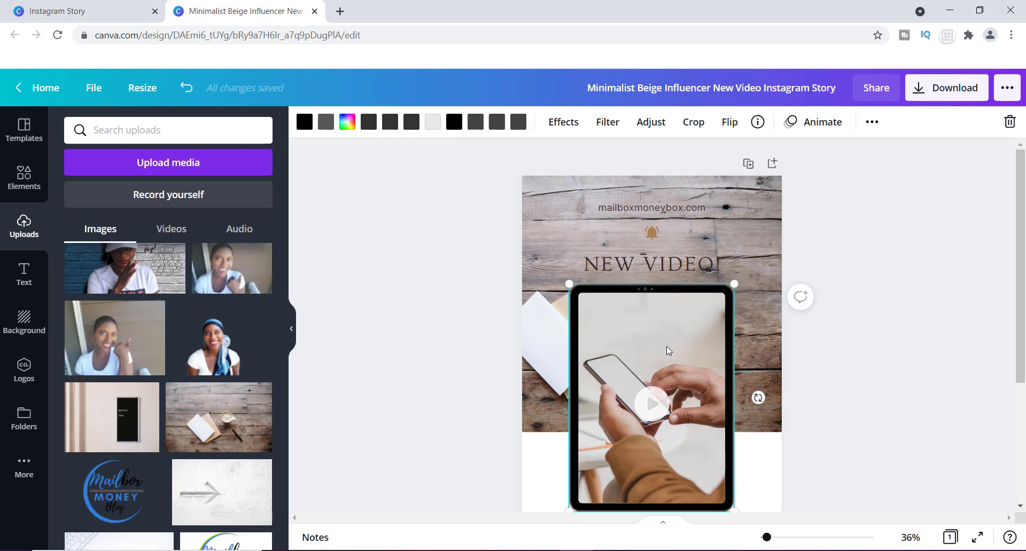
{"action": "left_click", "coordinate": [658, 257]}
{"action": "left_click_drag", "start_coordinate": [658, 255], "coordinate": [658, 250]}
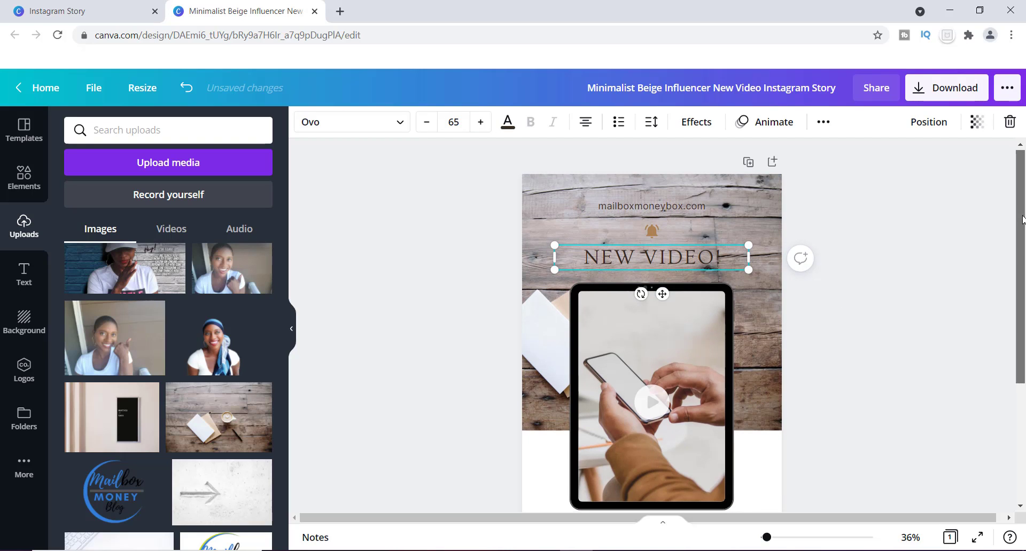
{"action": "scroll", "coordinate": [1022, 283], "scroll_direction": "down", "scroll_amount": 3}
{"action": "left_click_drag", "start_coordinate": [1023, 280], "coordinate": [1022, 272]}
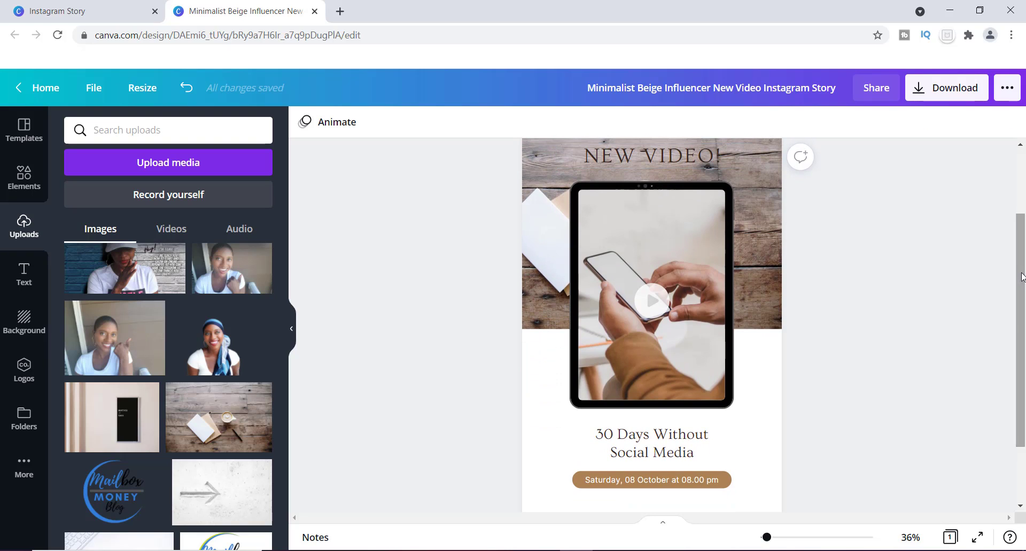
Fill the tablet frame with the uploaded mockup photo of the 5 Step book lying on a wooden surface
{"action": "left_click_drag", "start_coordinate": [768, 538], "coordinate": [764, 537]}
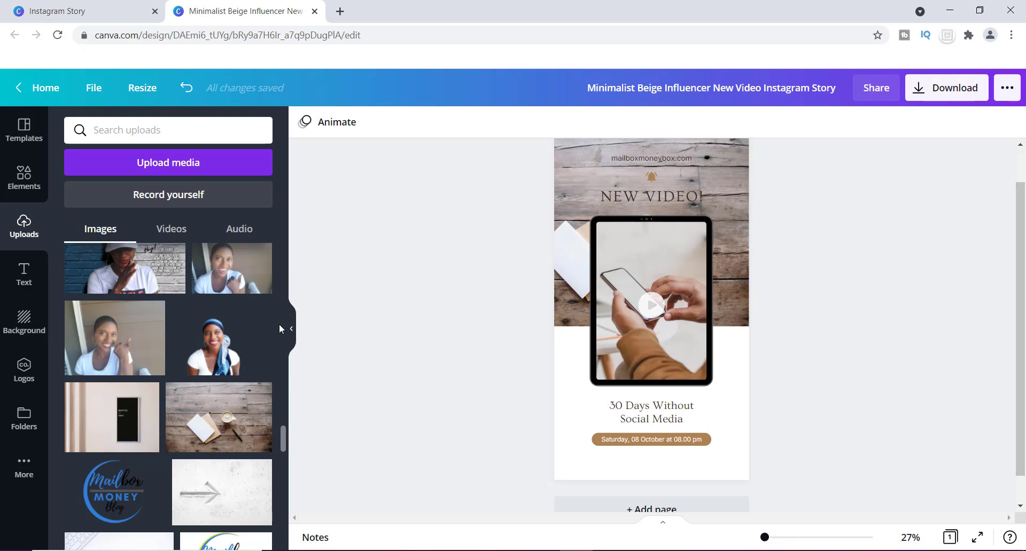
{"action": "left_click_drag", "start_coordinate": [281, 431], "coordinate": [289, 461]}
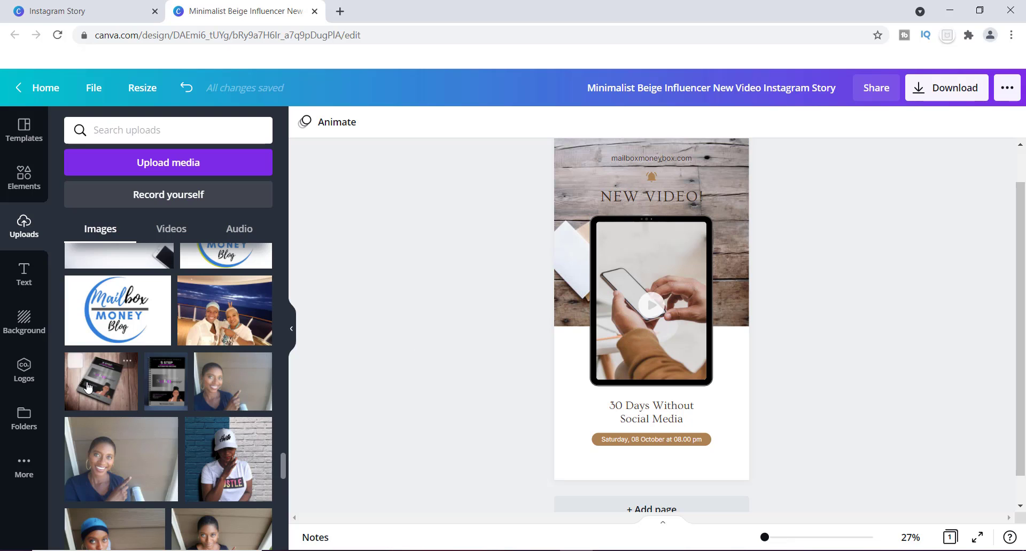
{"action": "left_click_drag", "start_coordinate": [86, 385], "coordinate": [603, 319]}
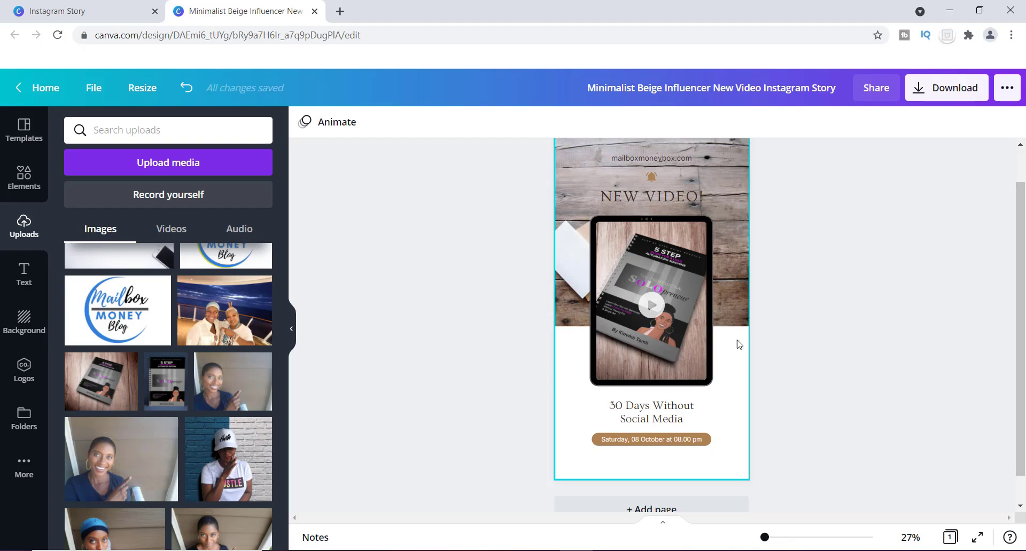
{"action": "left_click_drag", "start_coordinate": [1020, 366], "coordinate": [1017, 348]}
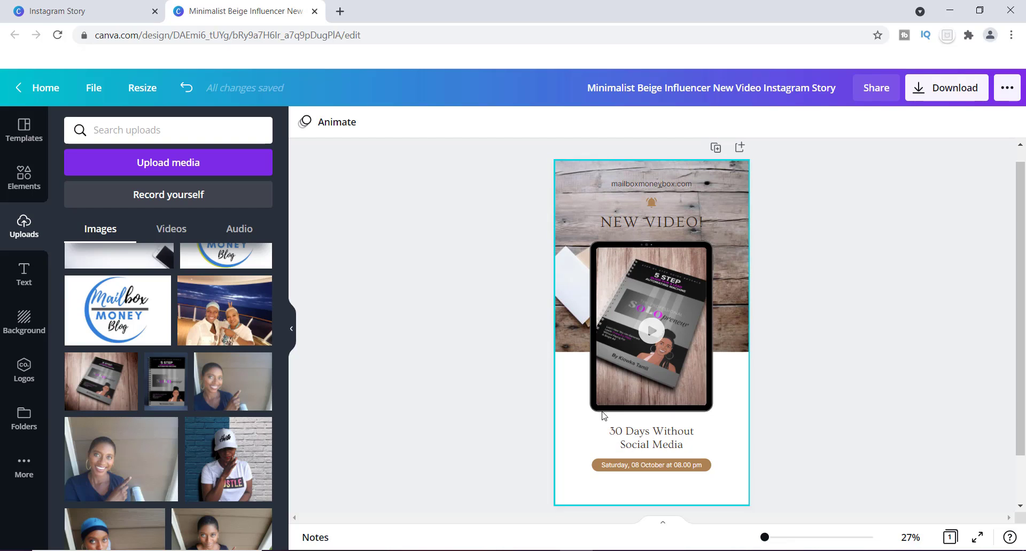
Replace the title below the tablet with "Get More Customers, Sales and Sign-Ups For FREE!!" and widen its text box to fit two lines
{"action": "double_click", "coordinate": [690, 448]}
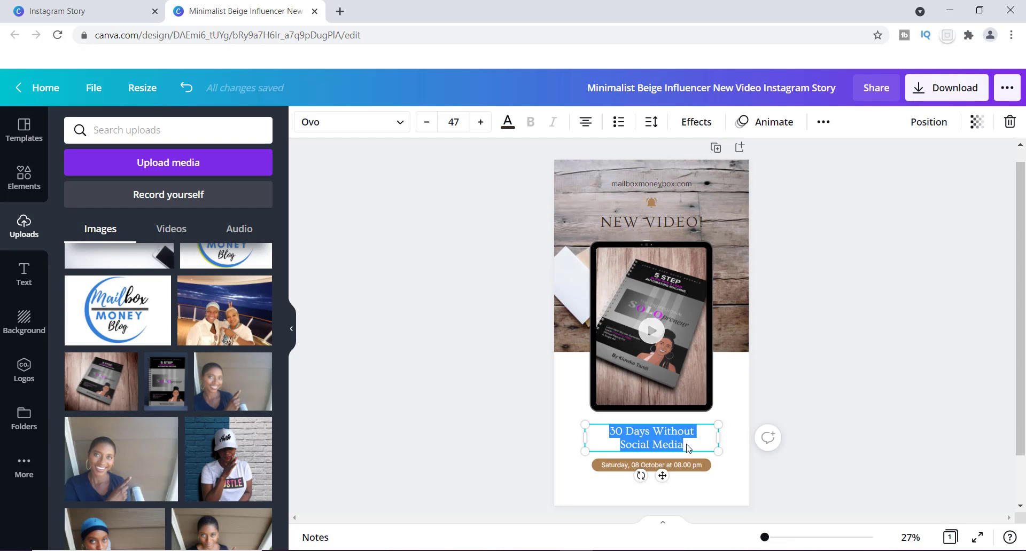
{"action": "key", "text": "BackSpace"}
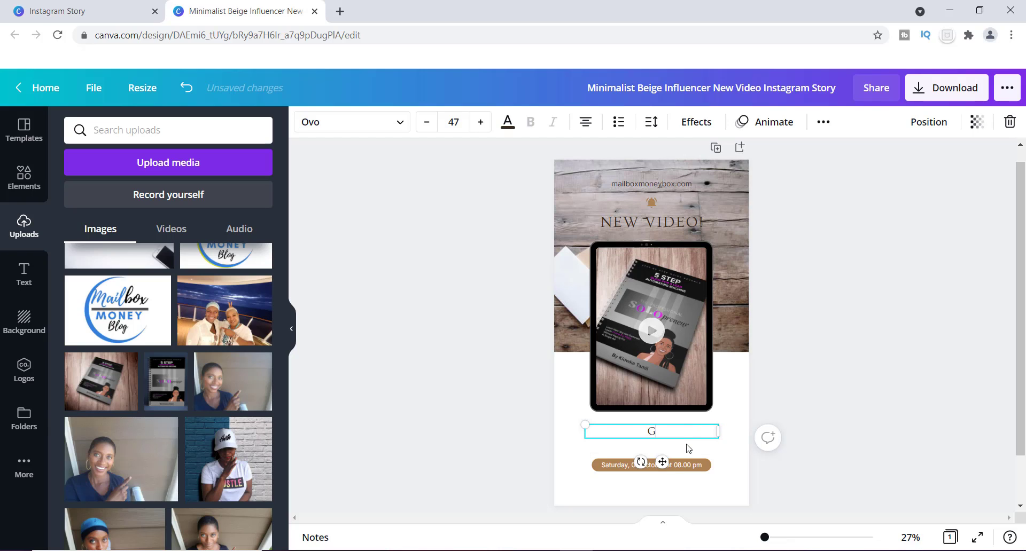
{"action": "type", "text": "Get More Customers, Sales"}
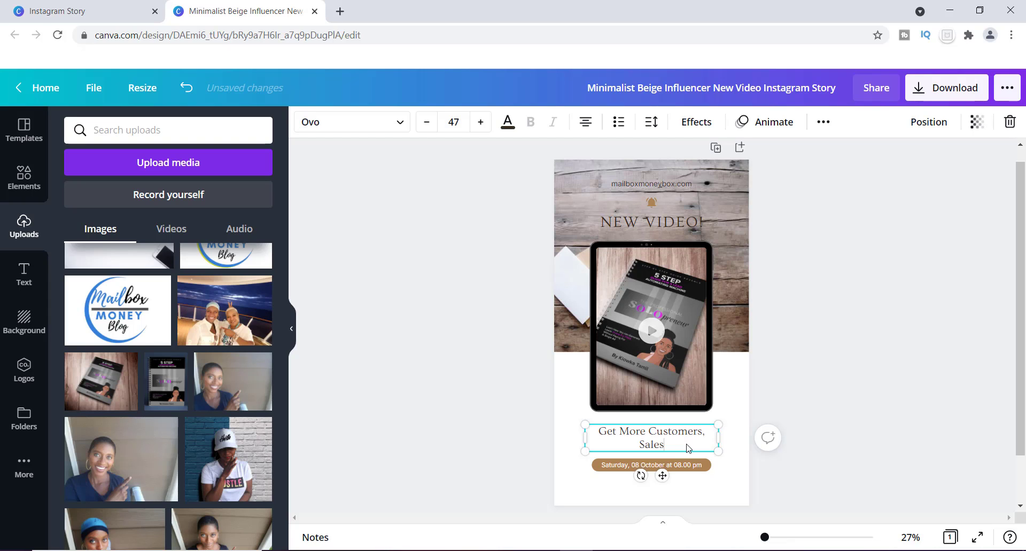
{"action": "type", "text": " and Sign"}
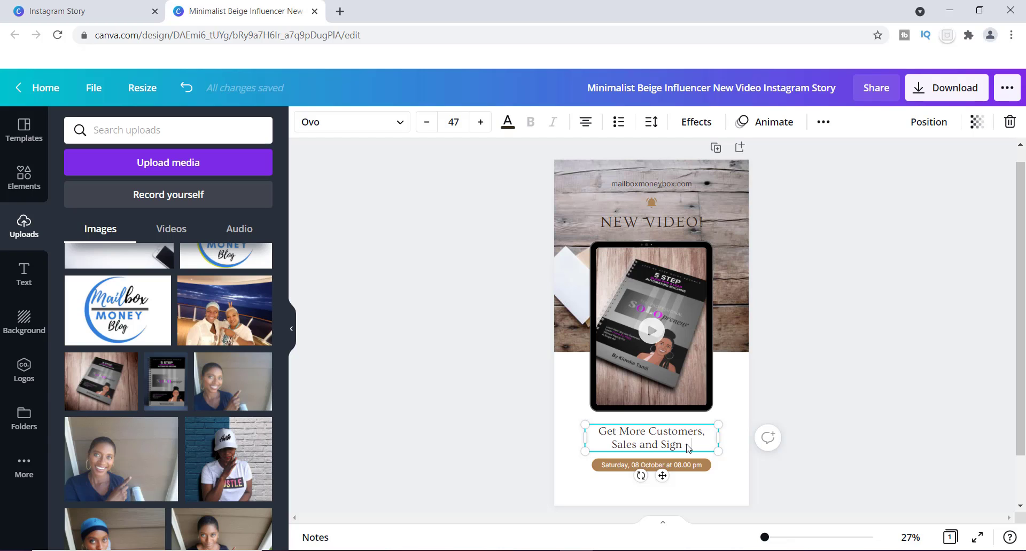
{"action": "key", "text": "BackSpace"}
{"action": "key", "text": "BackSpace"}
{"action": "type", "text": "-Ups For"}
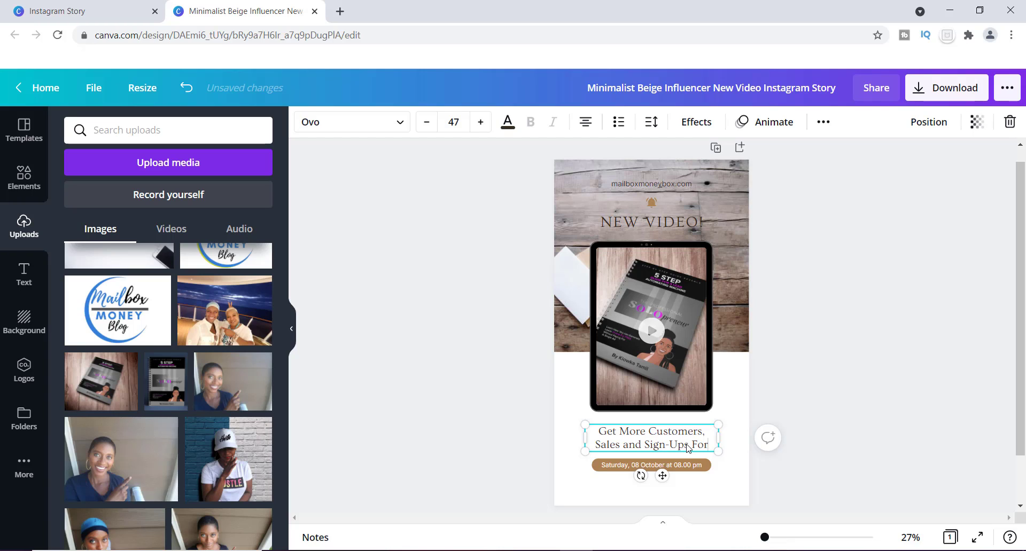
{"action": "type", "text": " FREE"}
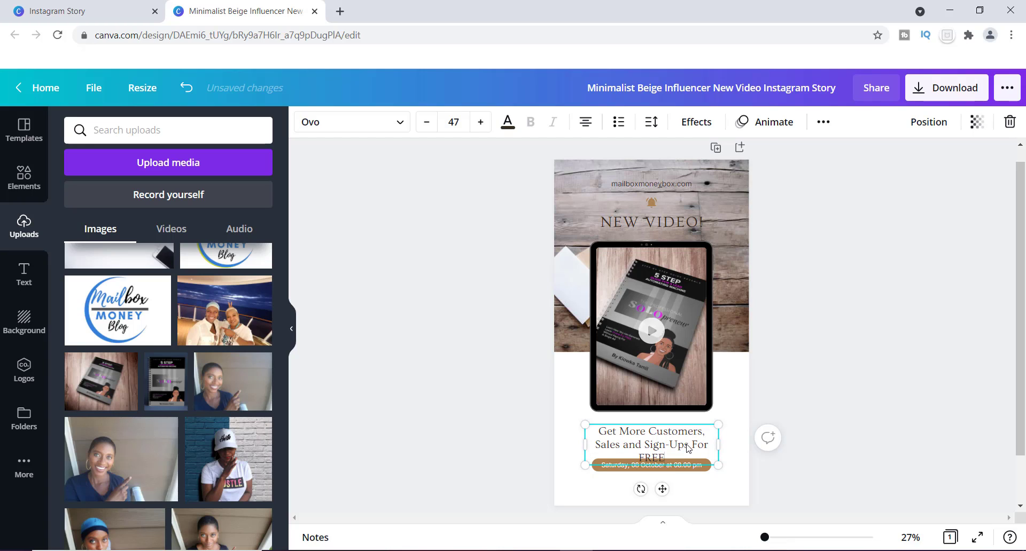
{"action": "type", "text": "!!"}
{"action": "left_click_drag", "start_coordinate": [718, 445], "coordinate": [691, 439]}
{"action": "left_click", "coordinate": [734, 384]}
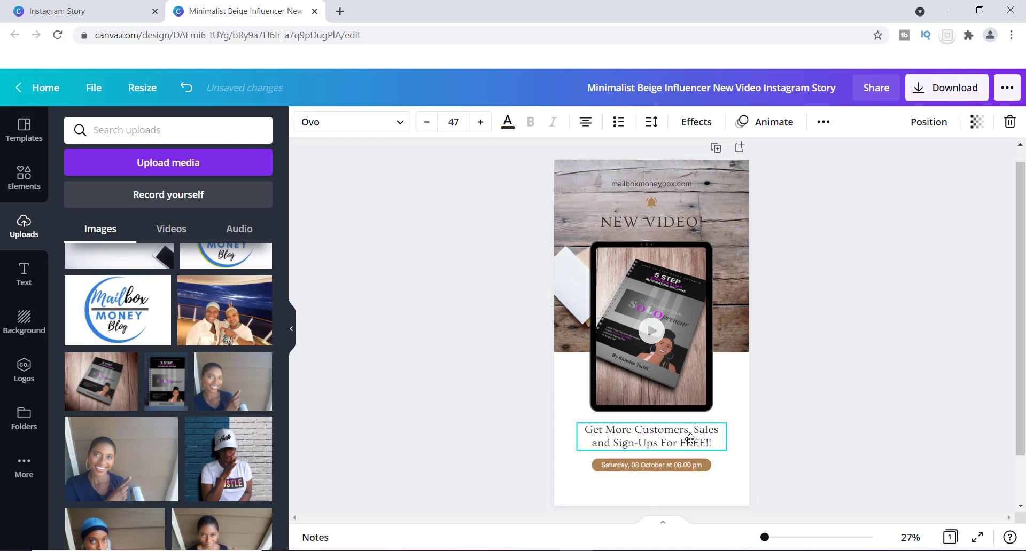
Set the title below the tablet to font size 60 and widen its text box to keep it on two lines
{"action": "double_click", "coordinate": [690, 439]}
{"action": "key", "text": "ctrl+a"}
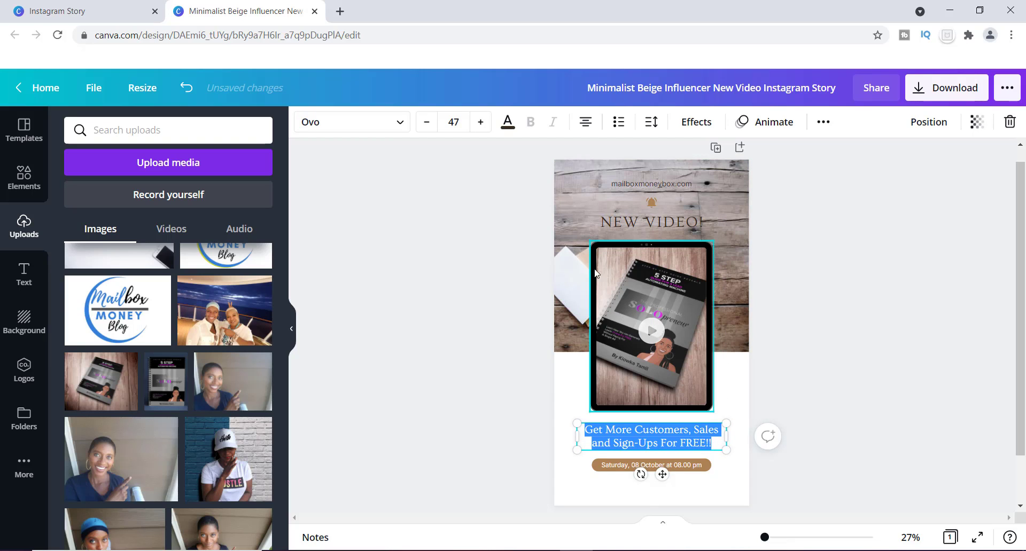
{"action": "left_click", "coordinate": [481, 123]}
{"action": "left_click", "coordinate": [481, 123]}
{"action": "left_click", "coordinate": [481, 123]}
{"action": "left_click", "coordinate": [480, 123]}
{"action": "left_click", "coordinate": [481, 123]}
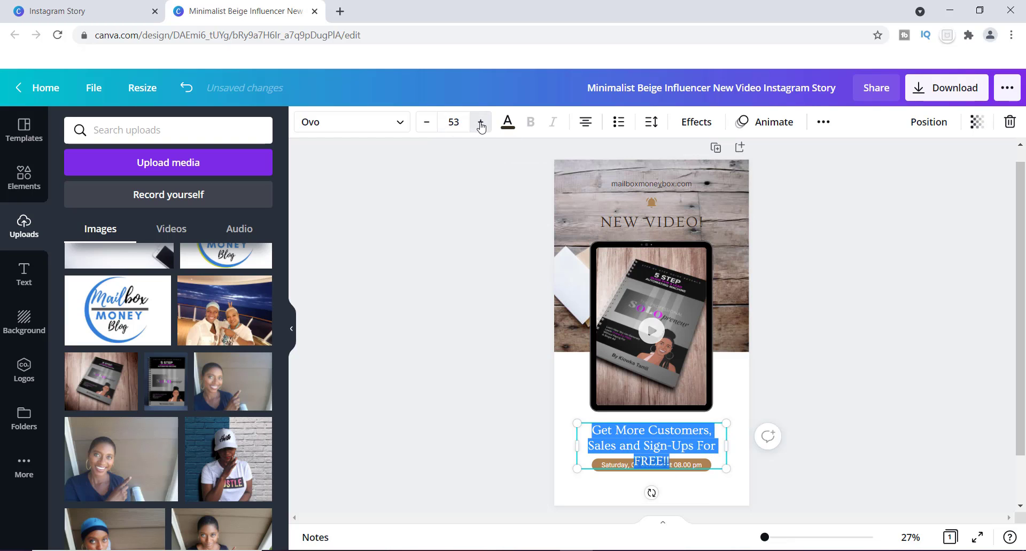
{"action": "left_click", "coordinate": [480, 123]}
{"action": "left_click", "coordinate": [481, 122]}
{"action": "left_click", "coordinate": [481, 123]}
{"action": "left_click", "coordinate": [481, 122]}
{"action": "left_click", "coordinate": [481, 123]}
{"action": "left_click", "coordinate": [480, 123]}
{"action": "left_click", "coordinate": [480, 123]}
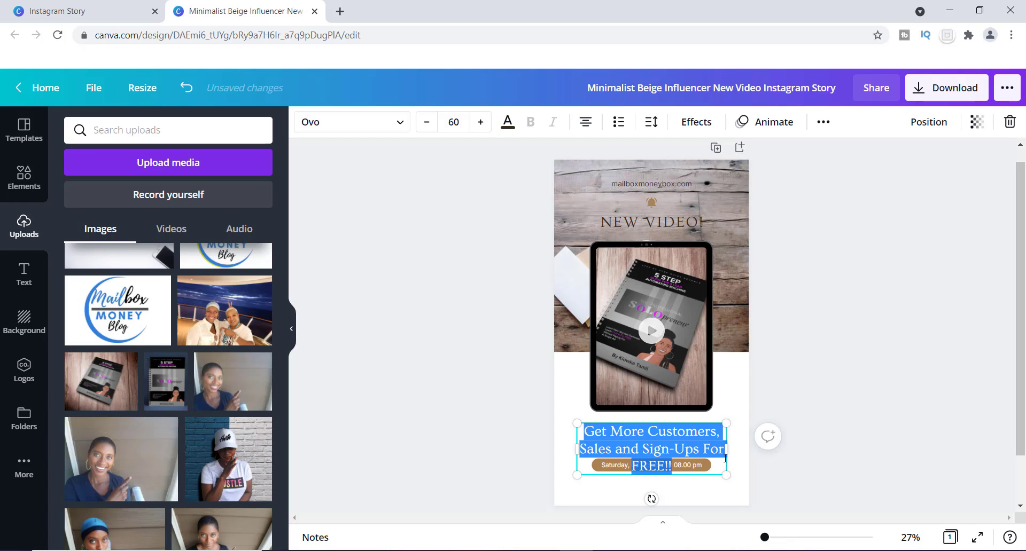
{"action": "mouse_move", "coordinate": [728, 450]}
{"action": "left_mouse_down"}
{"action": "mouse_move", "coordinate": [766, 450]}
{"action": "mouse_move", "coordinate": [704, 430]}
{"action": "mouse_move", "coordinate": [691, 468]}
{"action": "mouse_move", "coordinate": [727, 466]}
{"action": "left_mouse_up"}
{"action": "left_click", "coordinate": [737, 407]}
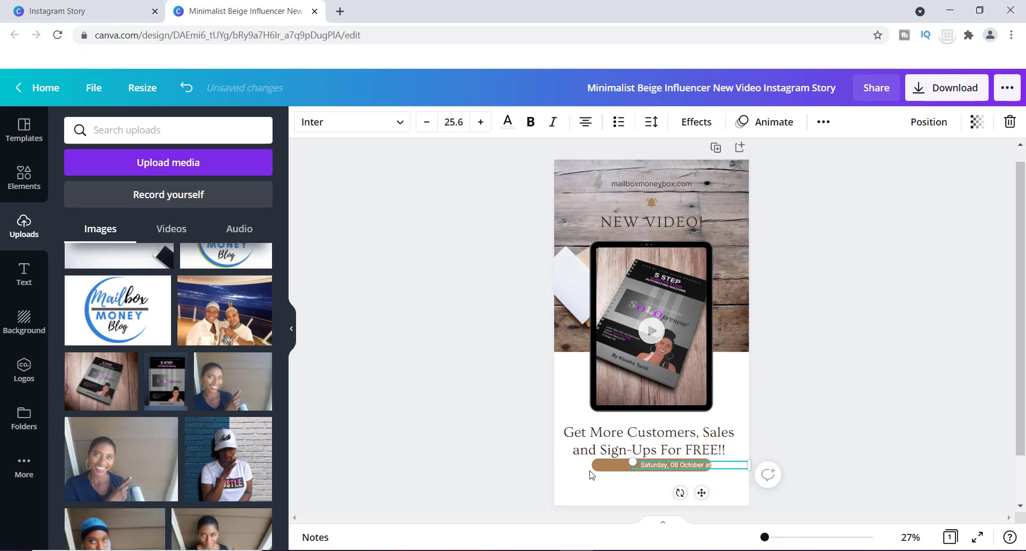
Move the brown bar and its date text slightly down, clear of the enlarged title
{"action": "left_click_drag", "start_coordinate": [609, 468], "coordinate": [601, 472]}
{"action": "left_click", "coordinate": [688, 464]}
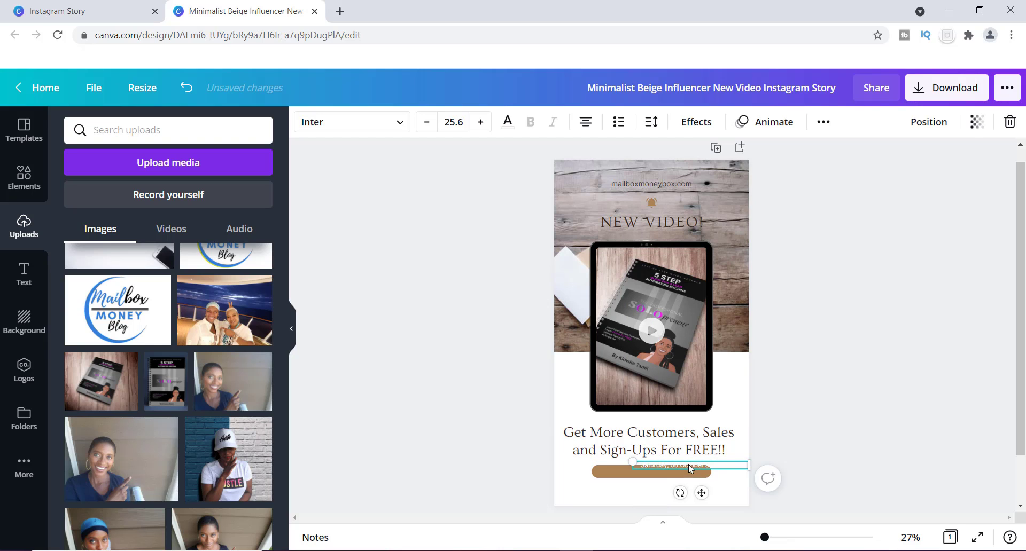
{"action": "mouse_move", "coordinate": [701, 465]}
{"action": "left_mouse_down"}
{"action": "mouse_move", "coordinate": [668, 470]}
{"action": "mouse_move", "coordinate": [718, 471]}
{"action": "left_mouse_up"}
Lengthen the brown bar at its left end and centre the date text on it
{"action": "left_click", "coordinate": [620, 470]}
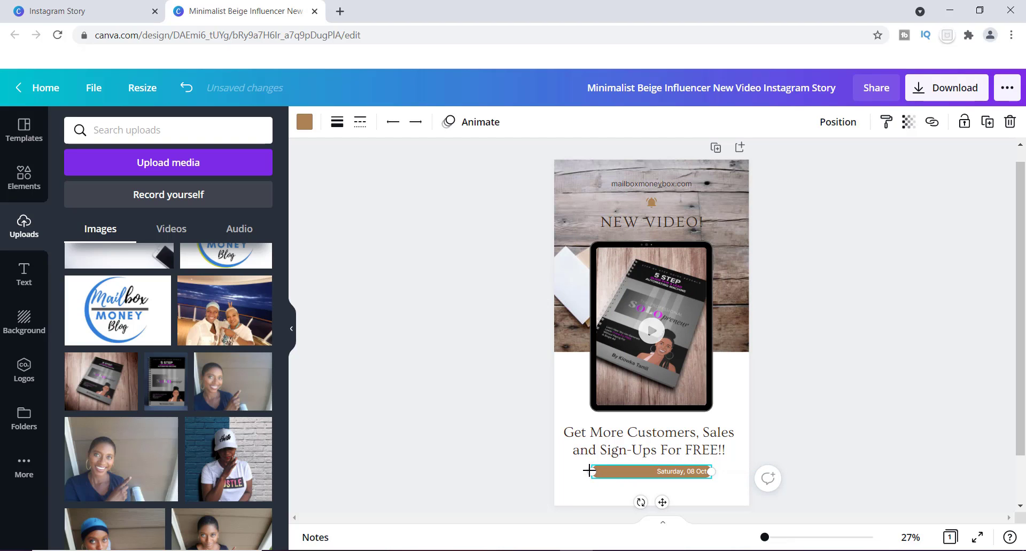
{"action": "left_click_drag", "start_coordinate": [615, 470], "coordinate": [587, 471]}
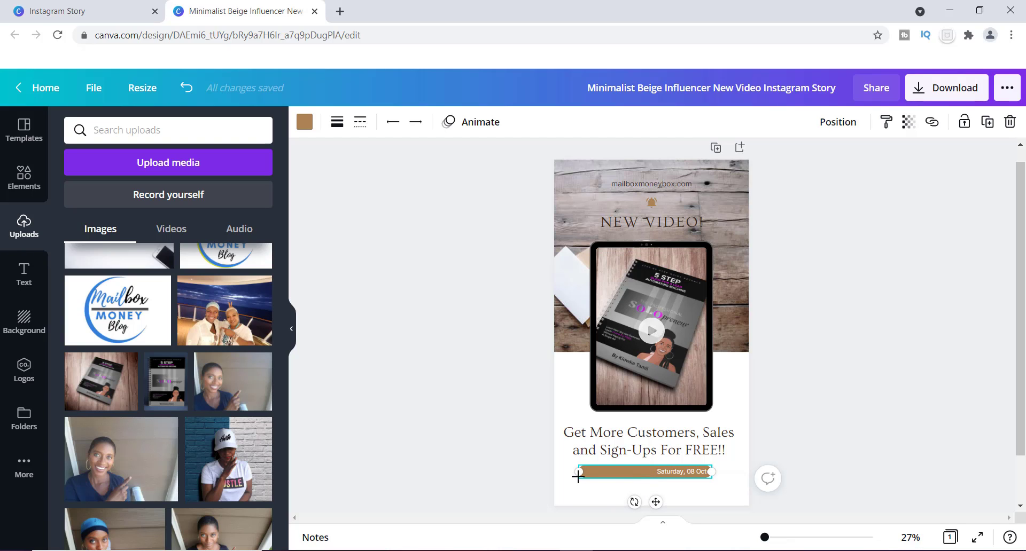
{"action": "left_click_drag", "start_coordinate": [579, 471], "coordinate": [580, 472]}
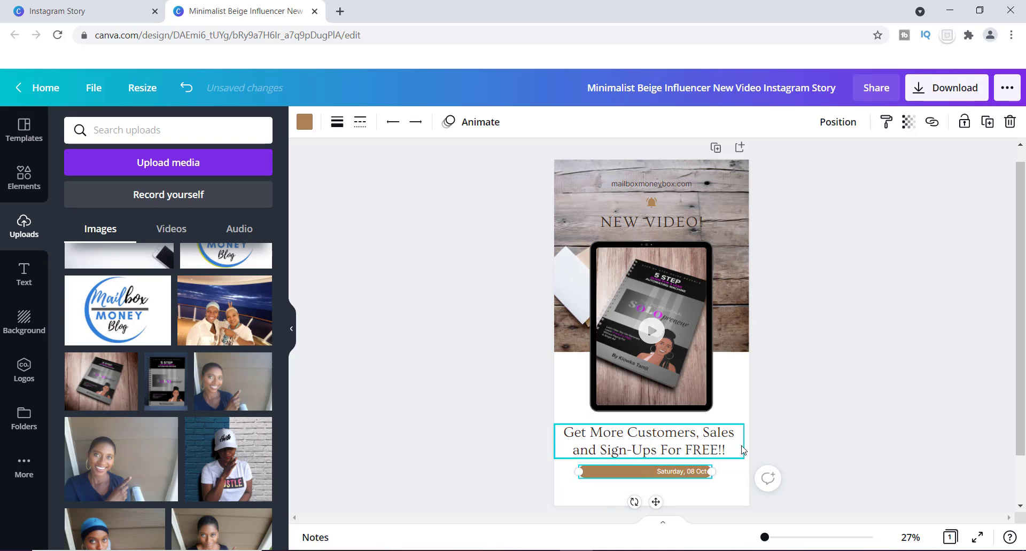
{"action": "left_click", "coordinate": [673, 475]}
{"action": "left_click_drag", "start_coordinate": [674, 475], "coordinate": [634, 471]}
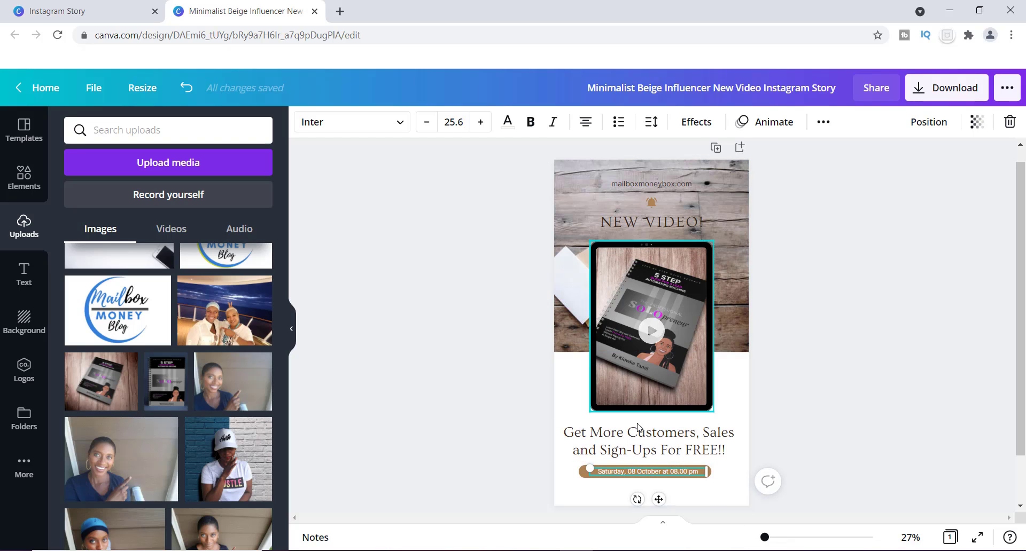
Increase the font size of the date text on the brown bar to 29.6
{"action": "double_click", "coordinate": [643, 469]}
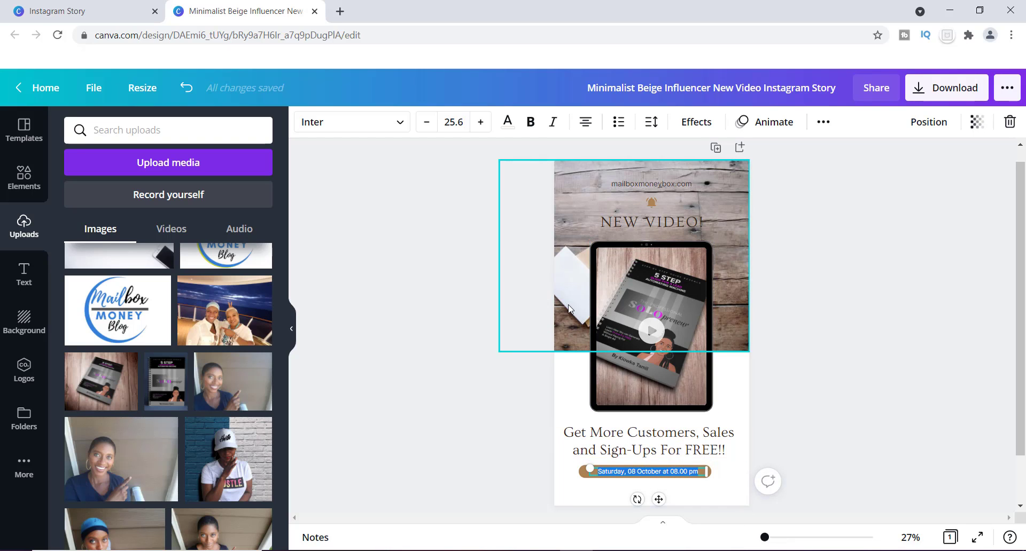
{"action": "left_click", "coordinate": [480, 122]}
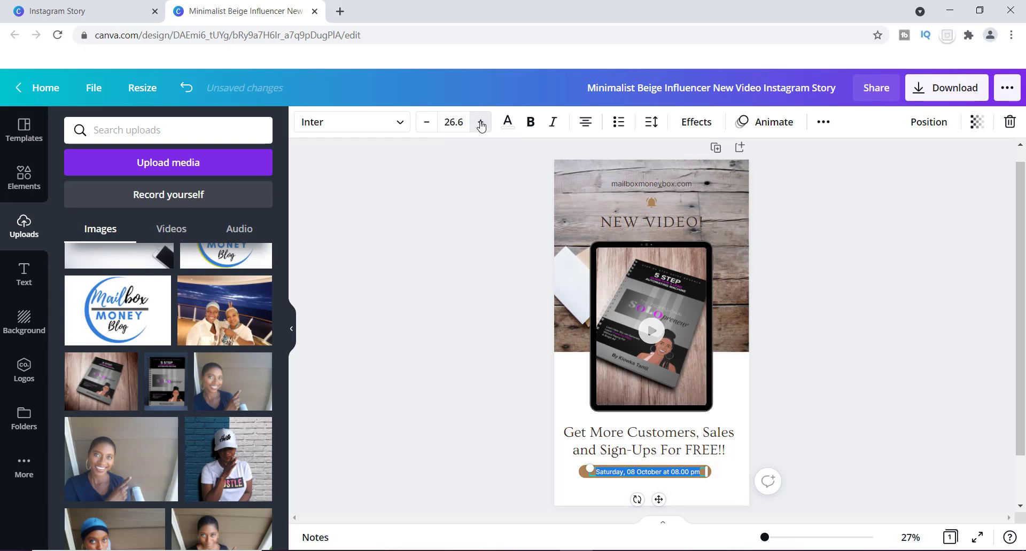
{"action": "left_click", "coordinate": [481, 122]}
{"action": "left_click", "coordinate": [481, 122]}
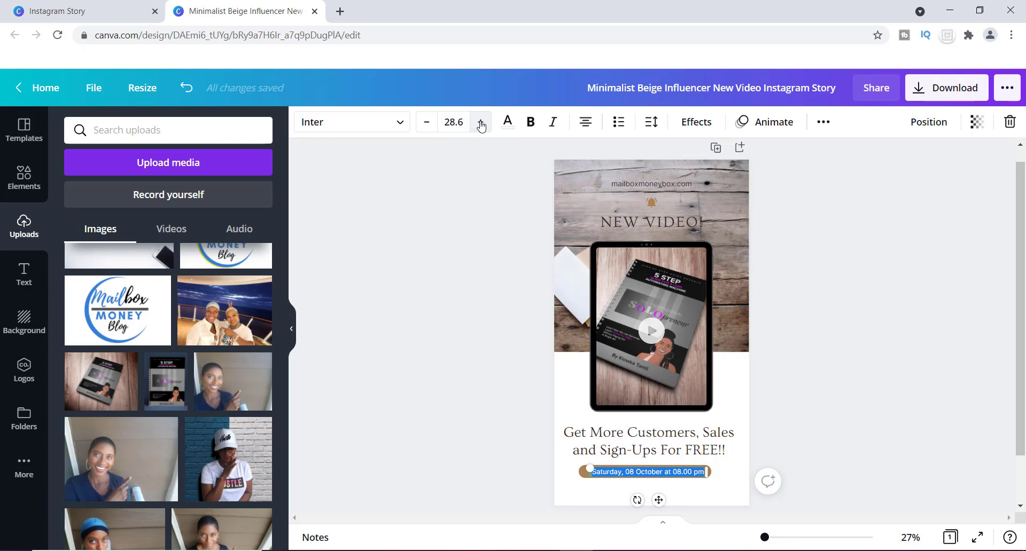
{"action": "left_click", "coordinate": [481, 122]}
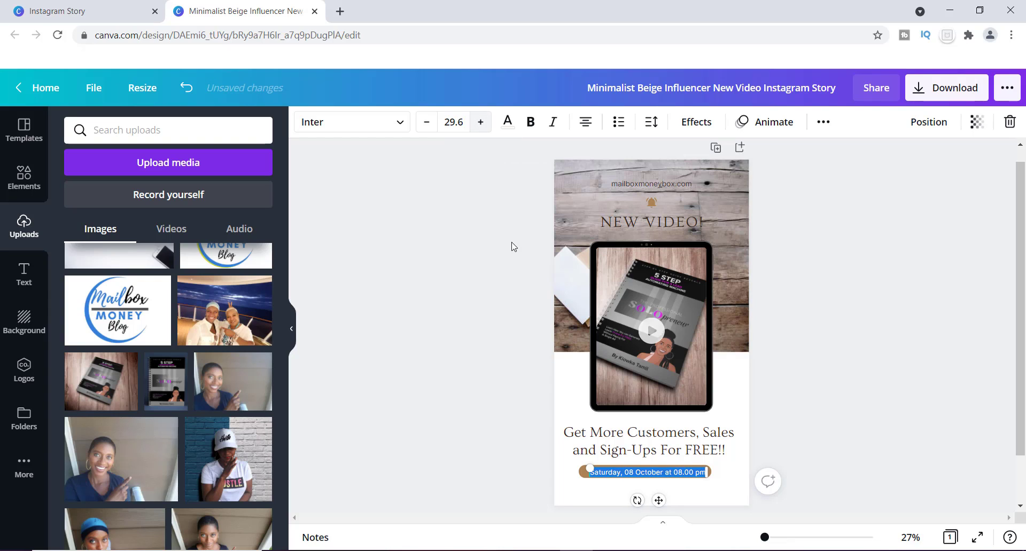
Replace the date text on the brown bar with "NEW VIDEO EVERY MONDAY"
{"action": "left_click", "coordinate": [696, 471]}
{"action": "key", "text": "BackSpace"}
{"action": "key", "text": "BackSpace"}
{"action": "key", "text": "BackSpace"}
{"action": "key", "text": "BackSpace"}
{"action": "key", "text": "BackSpace"}
{"action": "key", "text": "BackSpace"}
{"action": "key", "text": "BackSpace"}
{"action": "key", "text": "BackSpace"}
{"action": "key", "text": "BackSpace"}
{"action": "key", "text": "BackSpace"}
{"action": "key", "text": "BackSpace"}
{"action": "key", "text": "BackSpace"}
{"action": "key", "text": "BackSpace"}
{"action": "key", "text": "BackSpace"}
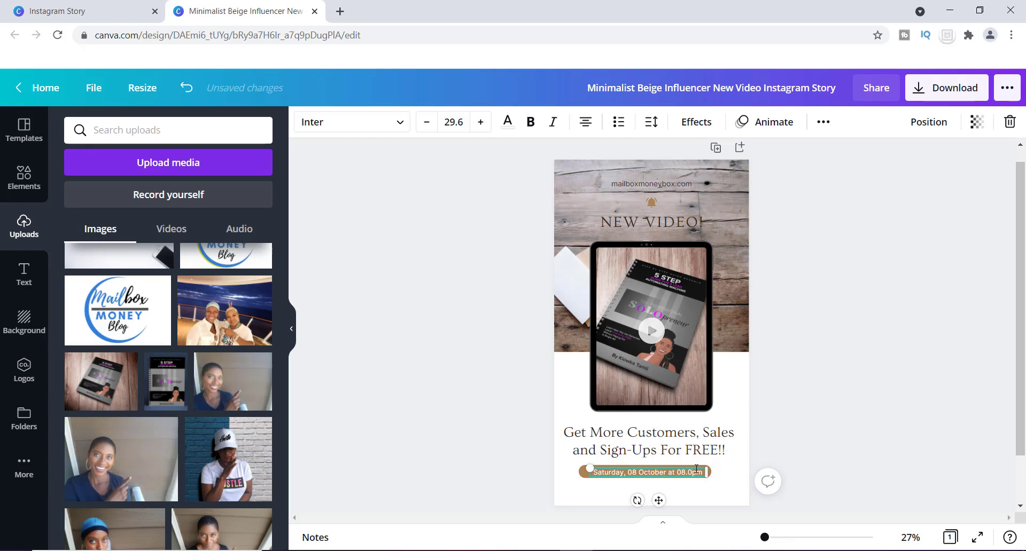
{"action": "key", "text": "BackSpace"}
{"action": "key", "text": "BackSpace"}
{"action": "key", "text": "BackSpace"}
{"action": "key", "text": "BackSpace"}
{"action": "key", "text": "BackSpace"}
{"action": "key", "text": "BackSpace"}
{"action": "key", "text": "BackSpace"}
{"action": "key", "text": "BackSpace"}
{"action": "key", "text": "BackSpace"}
{"action": "key", "text": "BackSpace"}
{"action": "key", "text": "BackSpace"}
{"action": "key", "text": "BackSpace"}
{"action": "key", "text": "BackSpace"}
{"action": "key", "text": "BackSpace"}
{"action": "key", "text": "BackSpace"}
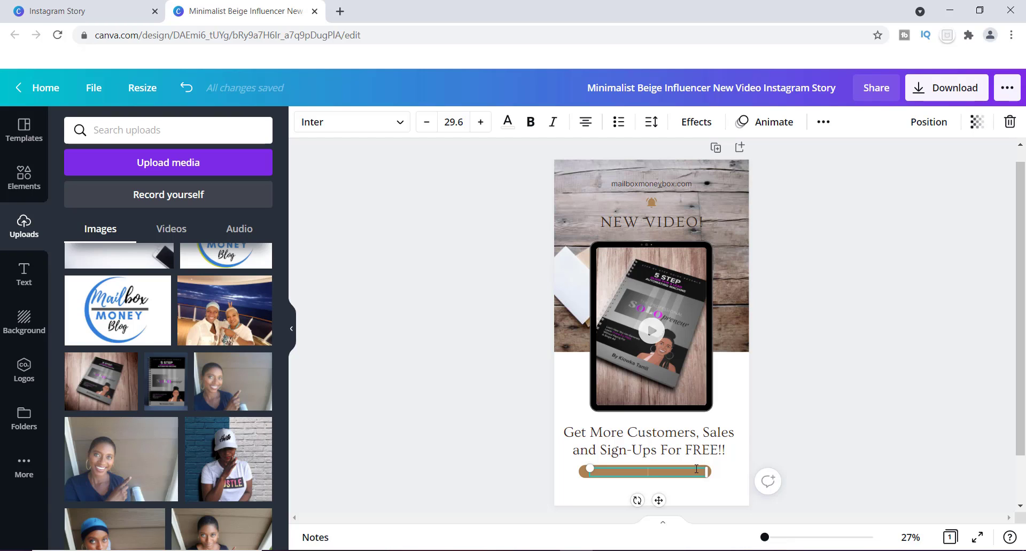
{"action": "type", "text": "NEW VIDEO EVER"}
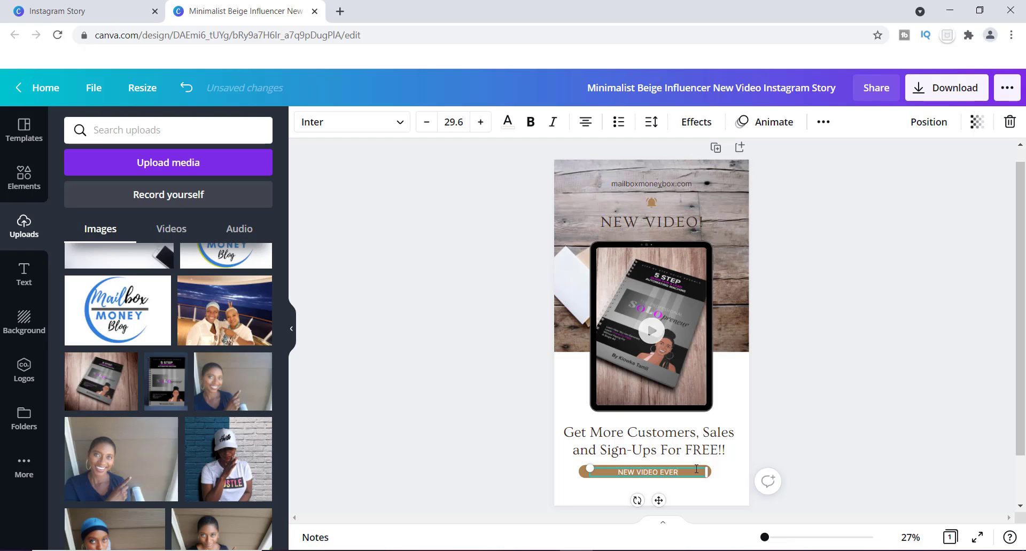
{"action": "type", "text": "Y MONDAY"}
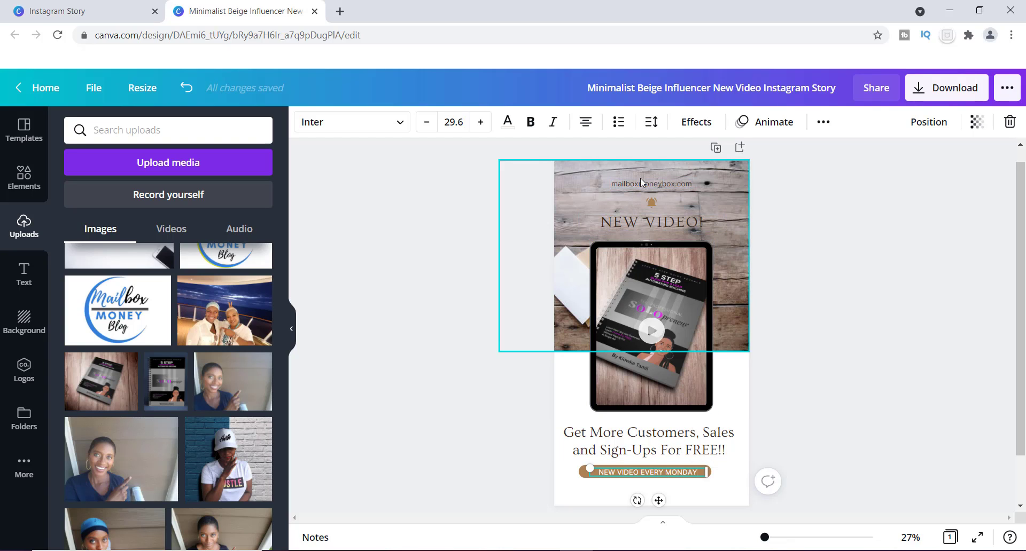
Change the colour of the mailboxmoneybox.com website text to white
{"action": "double_click", "coordinate": [668, 185]}
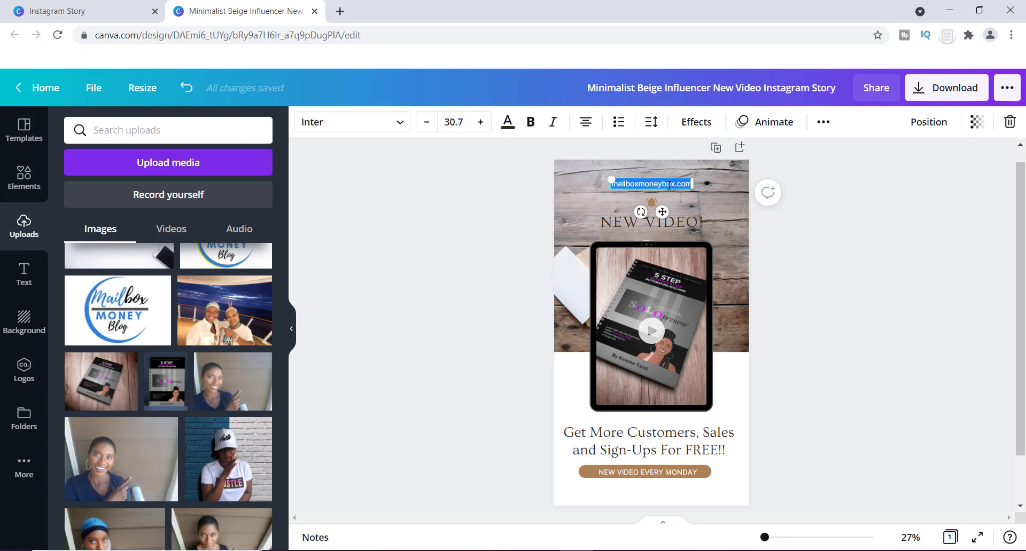
{"action": "left_click", "coordinate": [505, 129]}
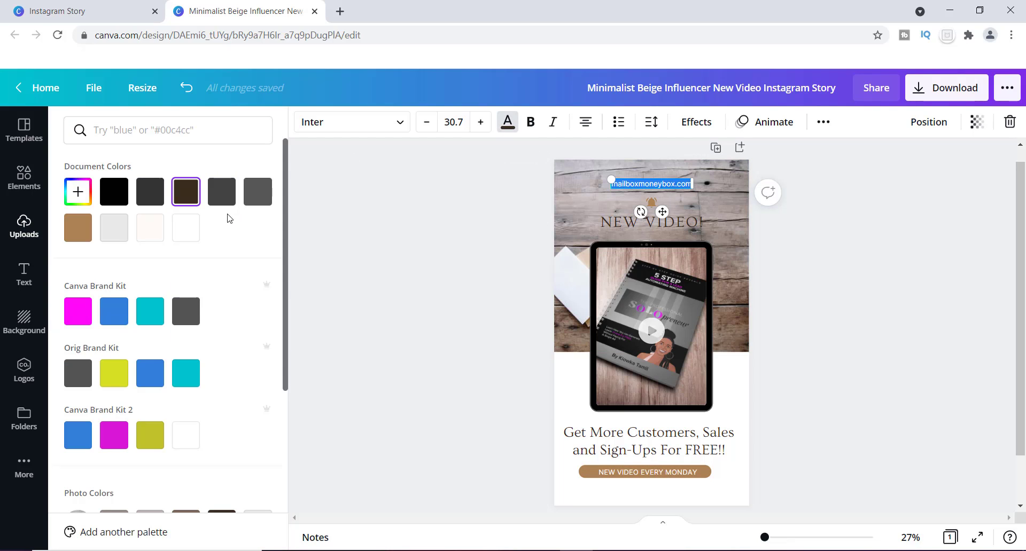
{"action": "left_click", "coordinate": [184, 234]}
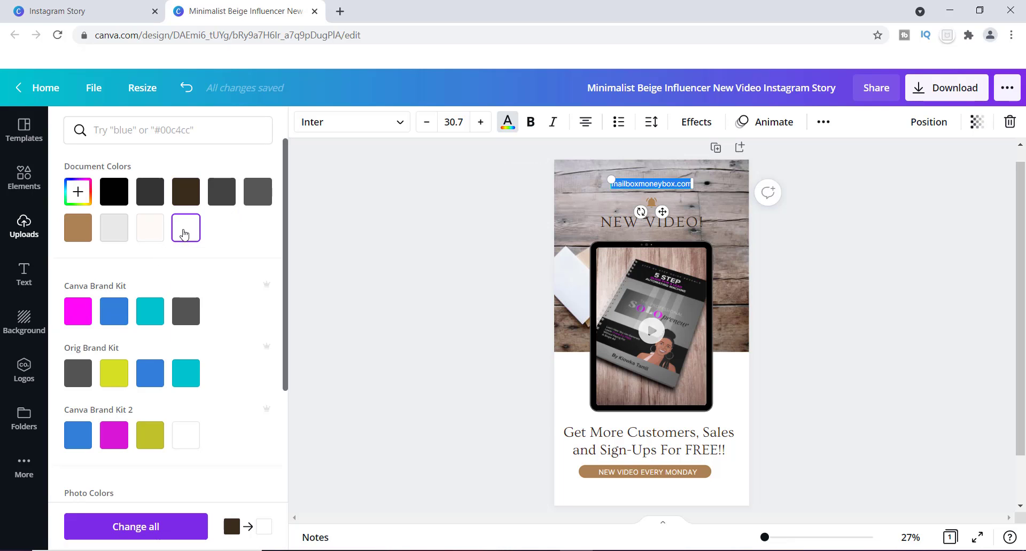
{"action": "left_click", "coordinate": [716, 206]}
Set the website text to size 38.7 in bold and widen its text box to fit on one line
{"action": "left_click", "coordinate": [671, 183]}
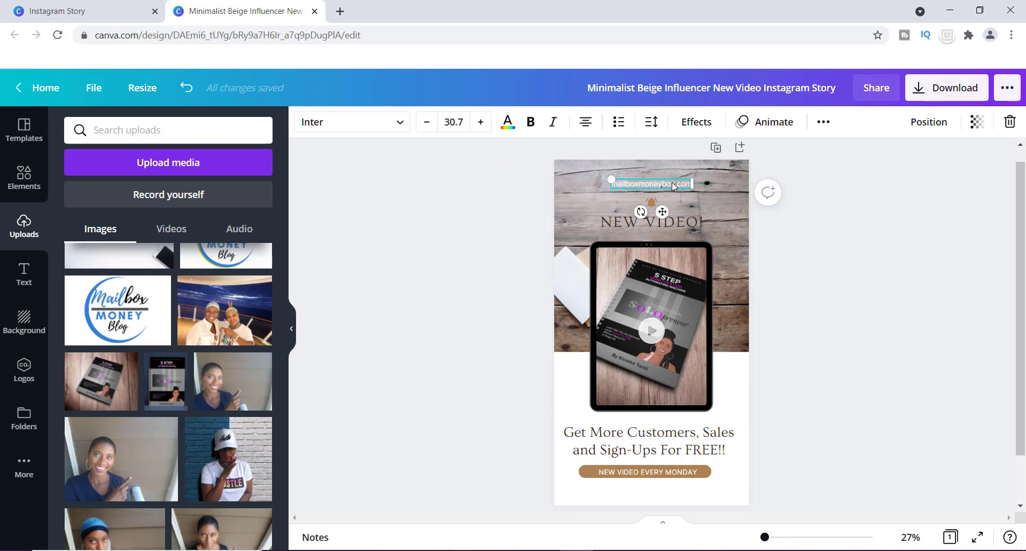
{"action": "triple_click", "coordinate": [671, 184]}
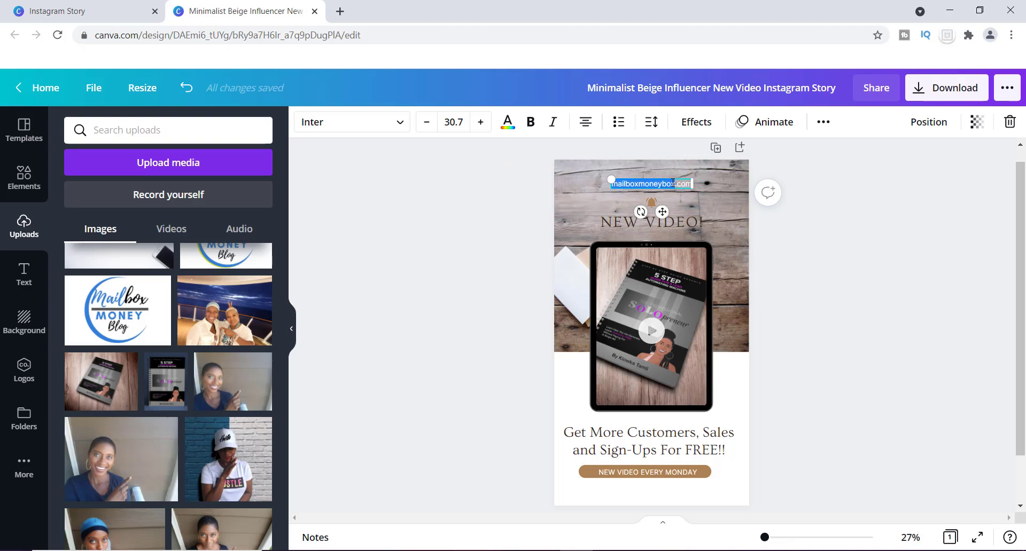
{"action": "left_click", "coordinate": [480, 122]}
{"action": "left_click", "coordinate": [481, 123]}
{"action": "left_click", "coordinate": [480, 122]}
{"action": "left_click", "coordinate": [480, 123]}
{"action": "left_click", "coordinate": [480, 123]}
{"action": "left_click", "coordinate": [480, 122]}
{"action": "left_click", "coordinate": [480, 122]}
{"action": "left_click", "coordinate": [480, 122]}
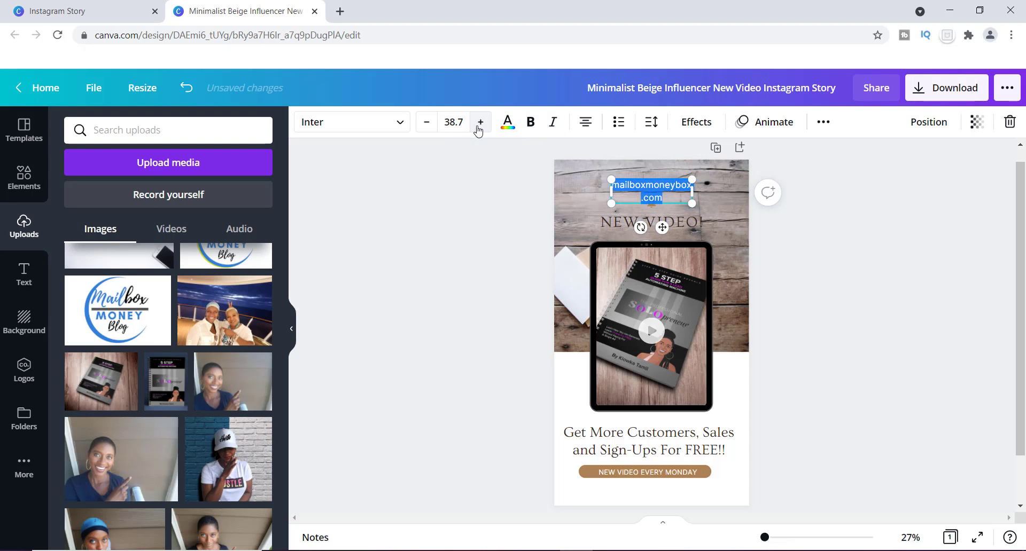
{"action": "left_click_drag", "start_coordinate": [693, 191], "coordinate": [746, 188]}
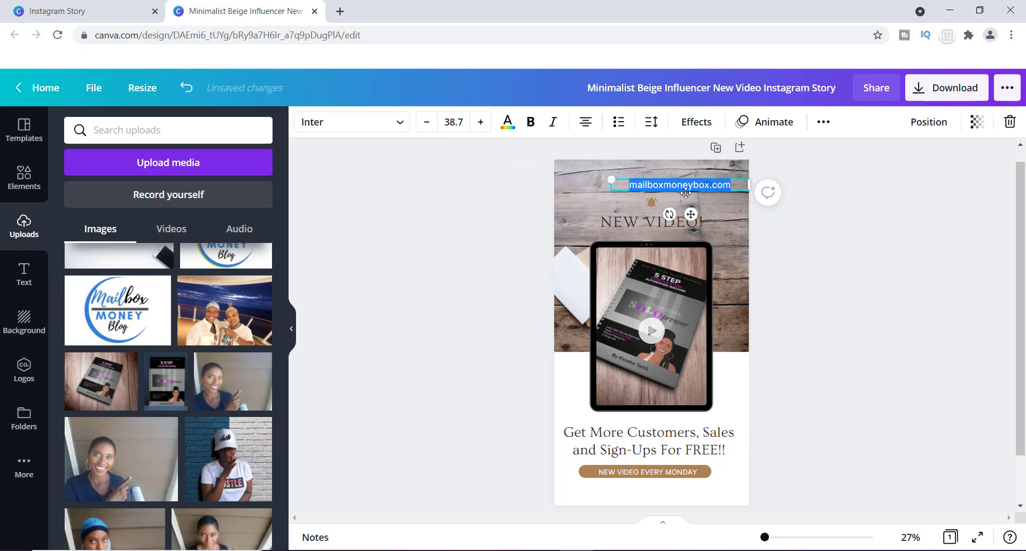
{"action": "left_click", "coordinate": [530, 122]}
{"action": "left_click", "coordinate": [714, 214]}
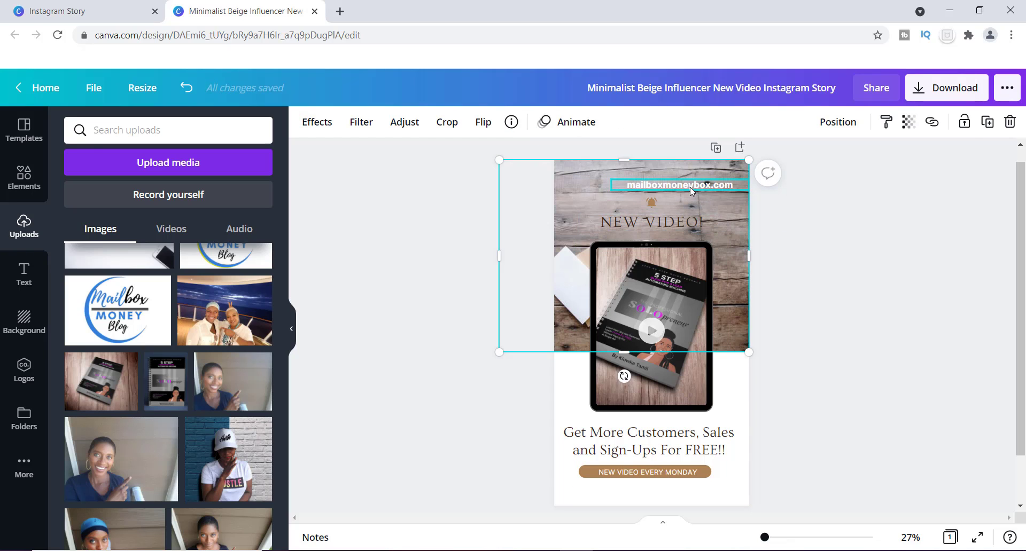
Centre the website text above the bell icon and adjust the position of the "NEW VIDEO!" heading below it
{"action": "left_click_drag", "start_coordinate": [690, 187], "coordinate": [646, 186]}
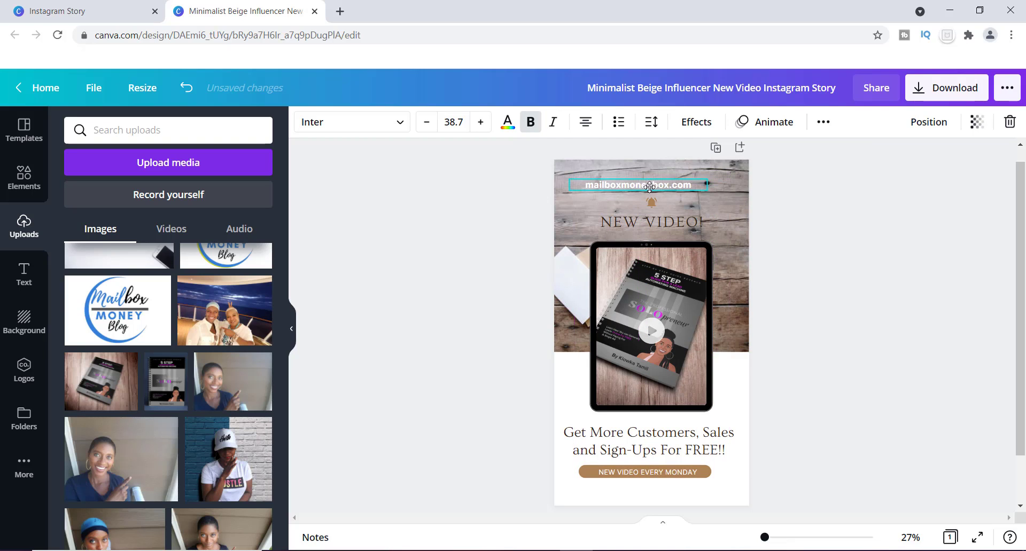
{"action": "left_click_drag", "start_coordinate": [671, 223], "coordinate": [670, 226]}
{"action": "left_click_drag", "start_coordinate": [659, 181], "coordinate": [666, 181]}
{"action": "left_click", "coordinate": [678, 227]}
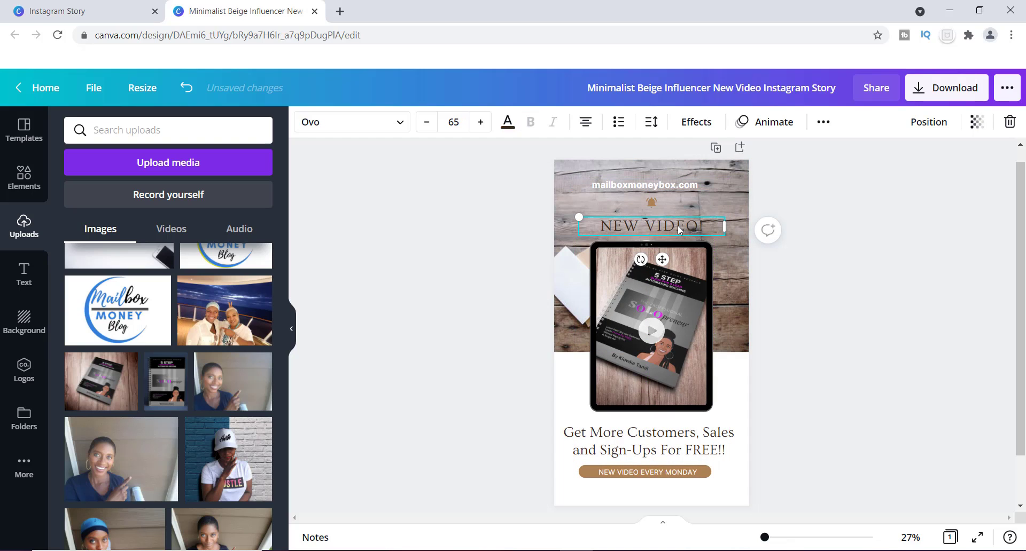
{"action": "left_click_drag", "start_coordinate": [677, 226], "coordinate": [676, 224]}
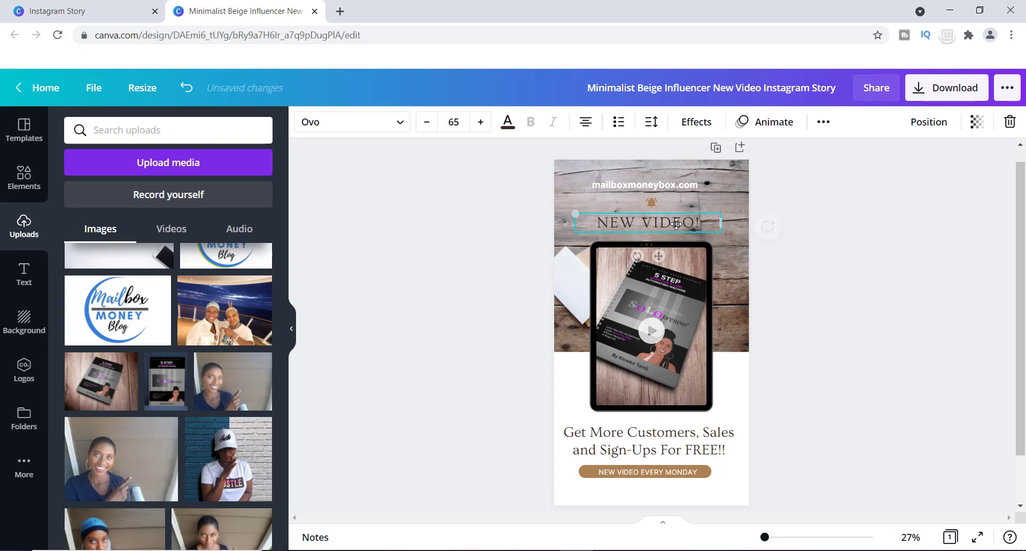
Change the colour of the "NEW VIDEO!" heading to the off-white document colour
{"action": "double_click", "coordinate": [676, 224]}
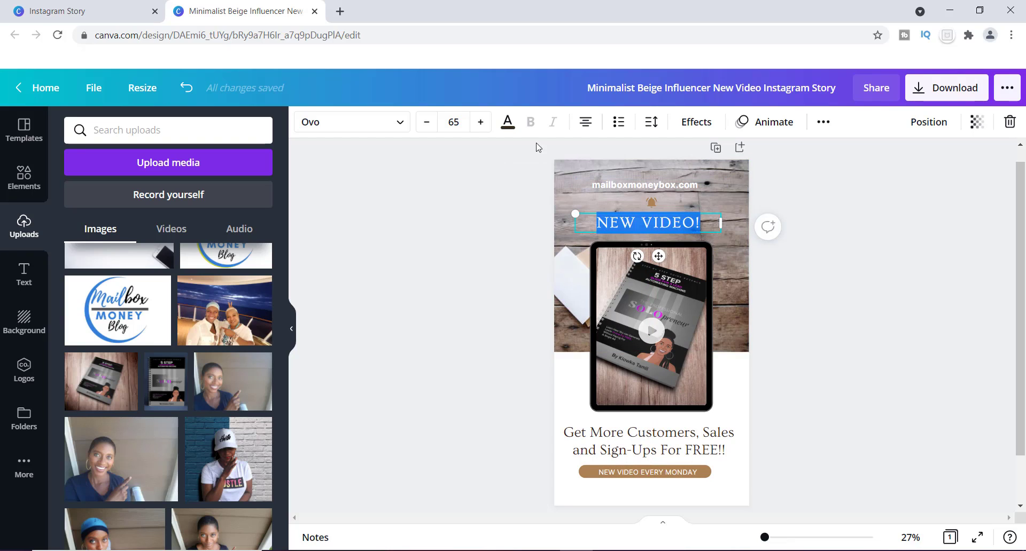
{"action": "left_click", "coordinate": [508, 122]}
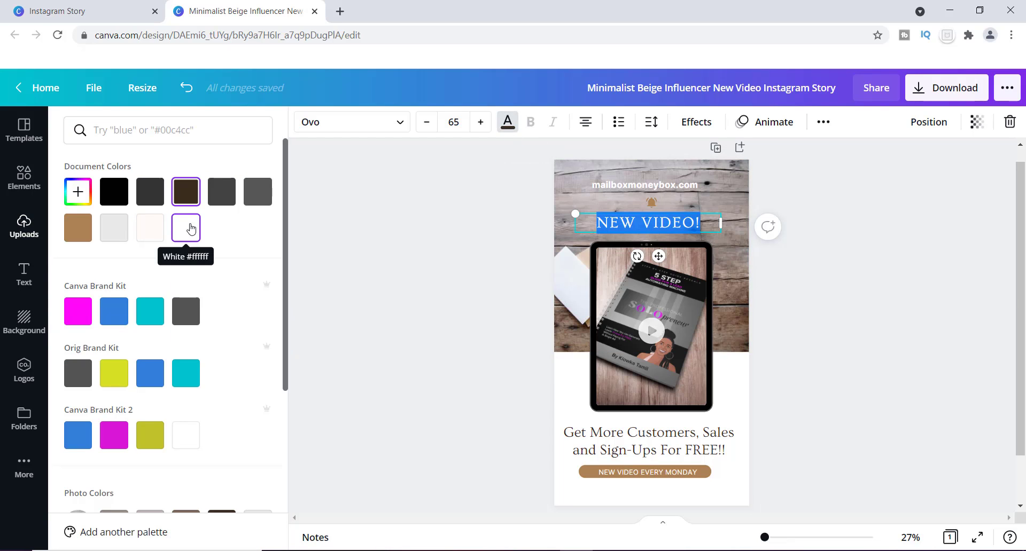
{"action": "left_click", "coordinate": [156, 234]}
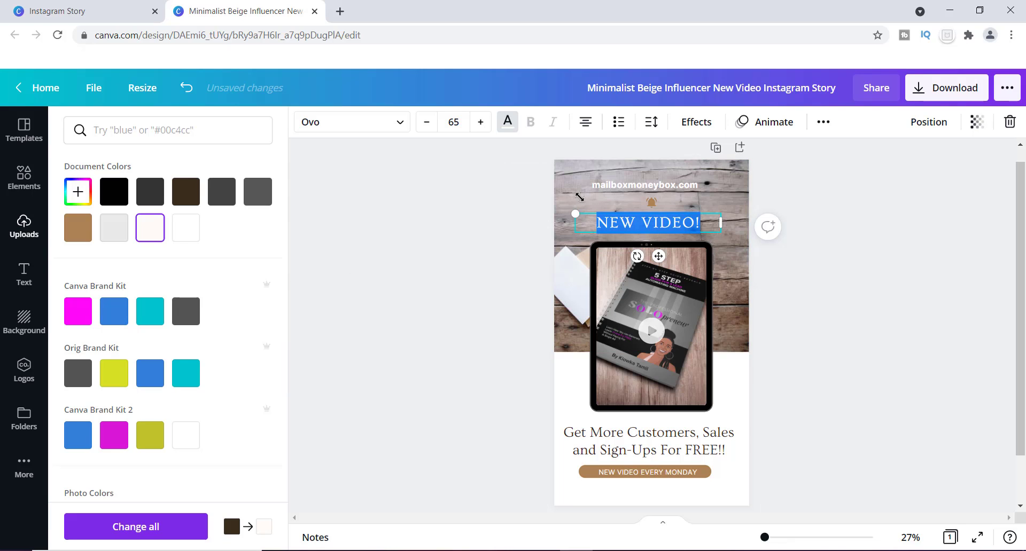
{"action": "left_click", "coordinate": [740, 255]}
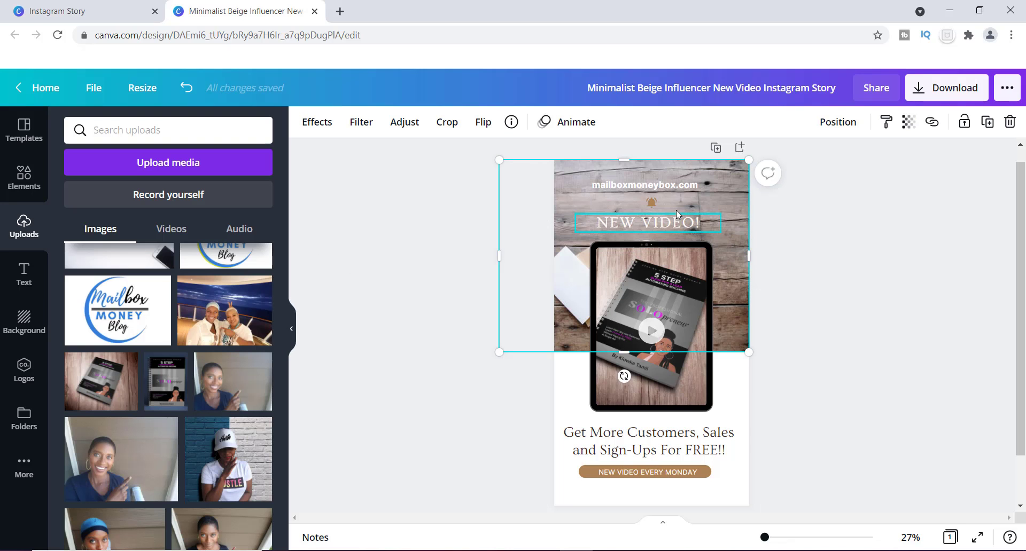
Nudge the website text and heading, set the heading in Open Sans Extra Bold, and enlarge it to size 76.5
{"action": "left_click_drag", "start_coordinate": [660, 187], "coordinate": [682, 223]}
{"action": "double_click", "coordinate": [683, 223]}
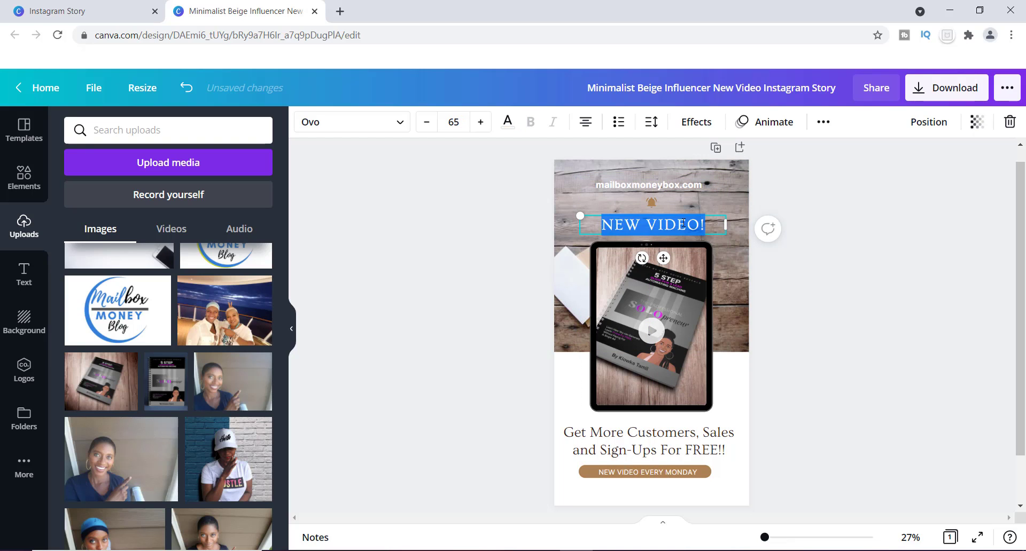
{"action": "left_click", "coordinate": [404, 123]}
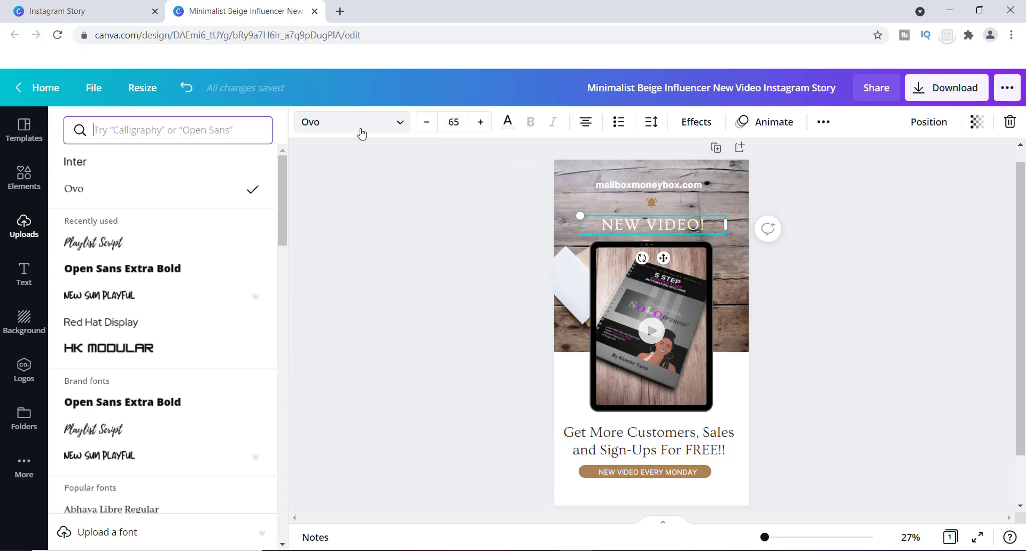
{"action": "left_click", "coordinate": [105, 270]}
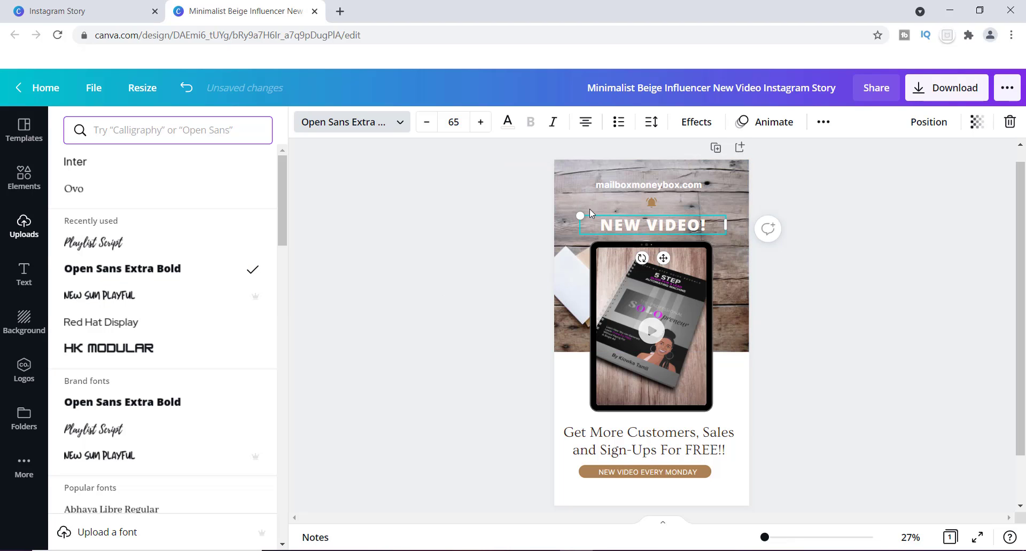
{"action": "left_click_drag", "start_coordinate": [578, 212], "coordinate": [553, 209]}
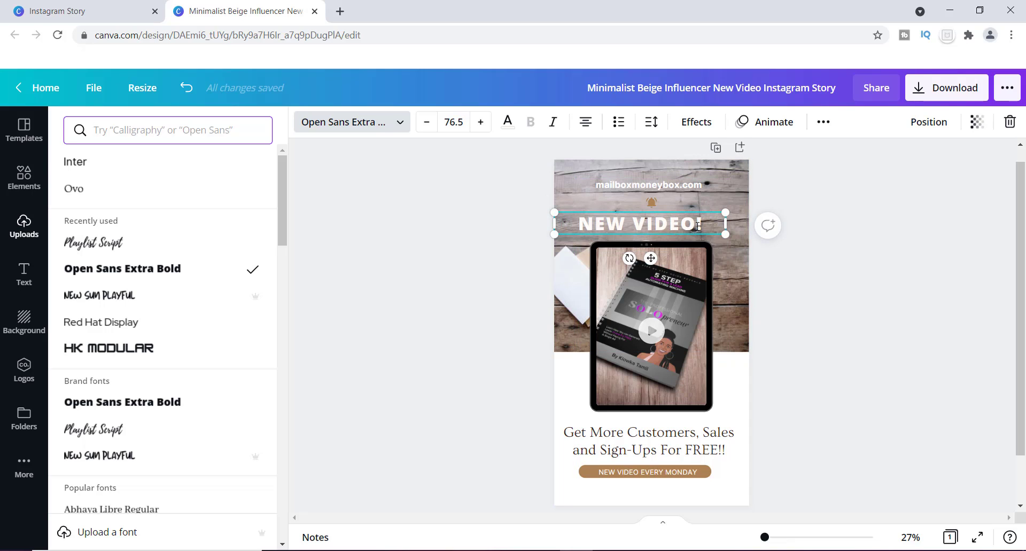
Extend the heading to "NEW VIDEO NOW!", widen its text box to fit on one line, and centre it
{"action": "left_click", "coordinate": [697, 227]}
{"action": "type", "text": "NO"}
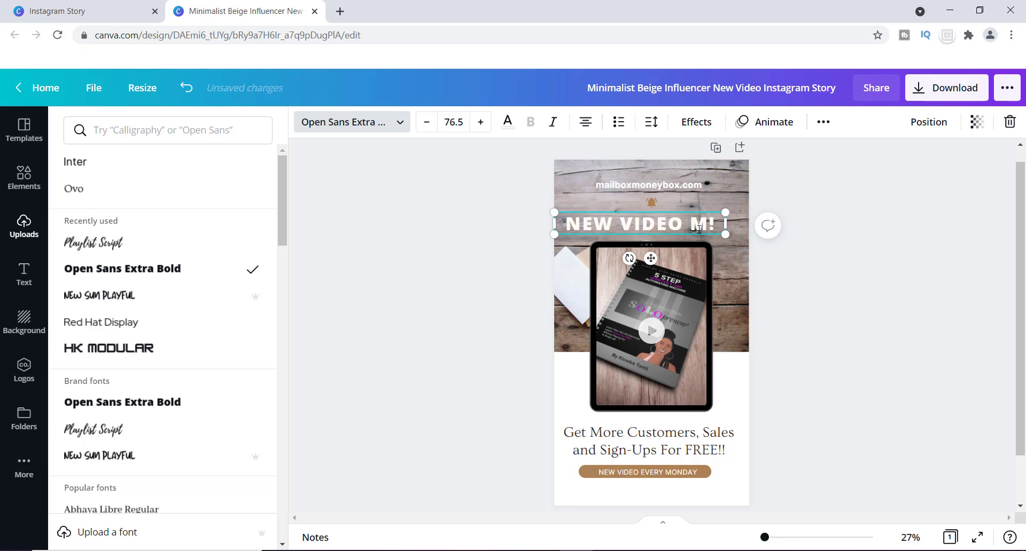
{"action": "type", "text": "W"}
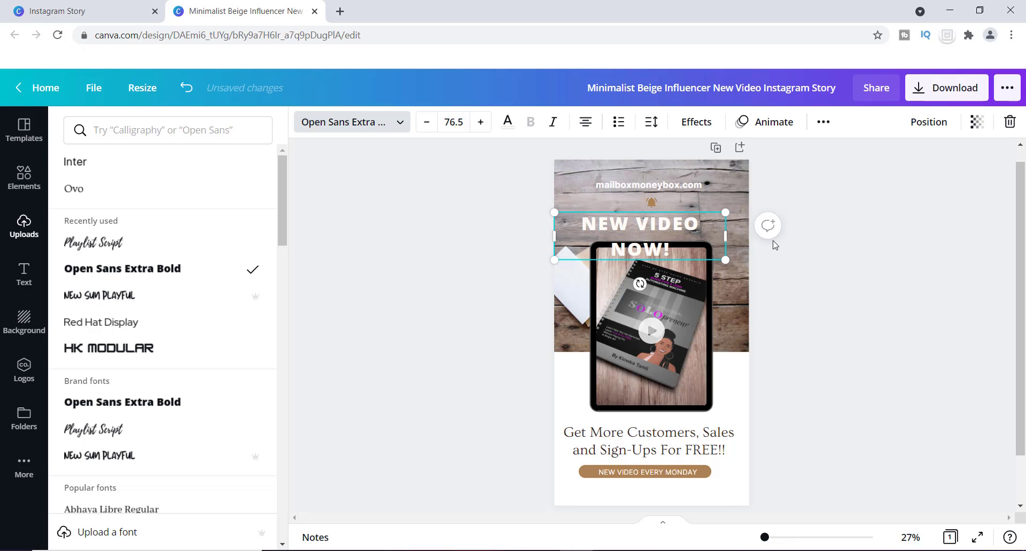
{"action": "left_click_drag", "start_coordinate": [724, 235], "coordinate": [755, 234]}
{"action": "left_click", "coordinate": [683, 196]}
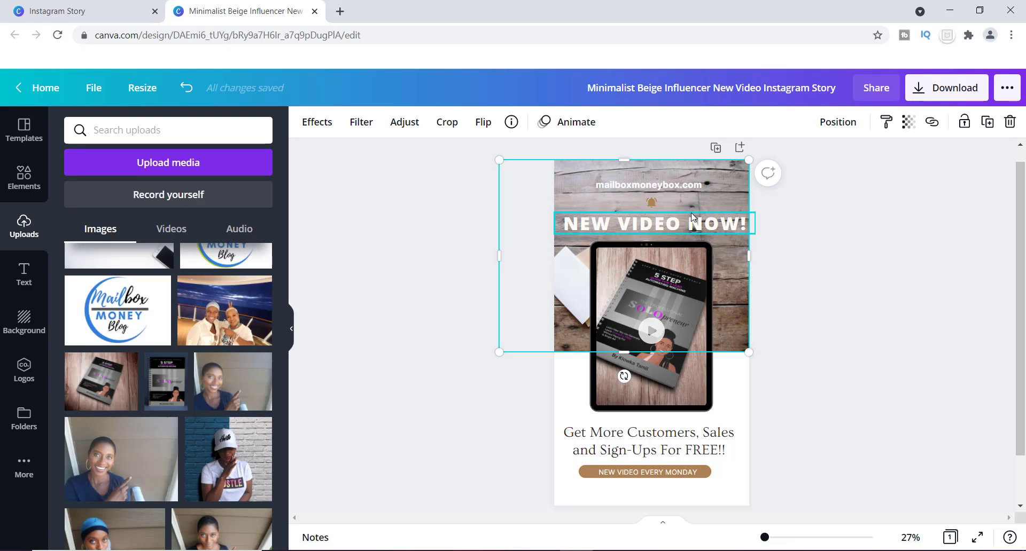
{"action": "left_click_drag", "start_coordinate": [692, 219], "coordinate": [686, 216]}
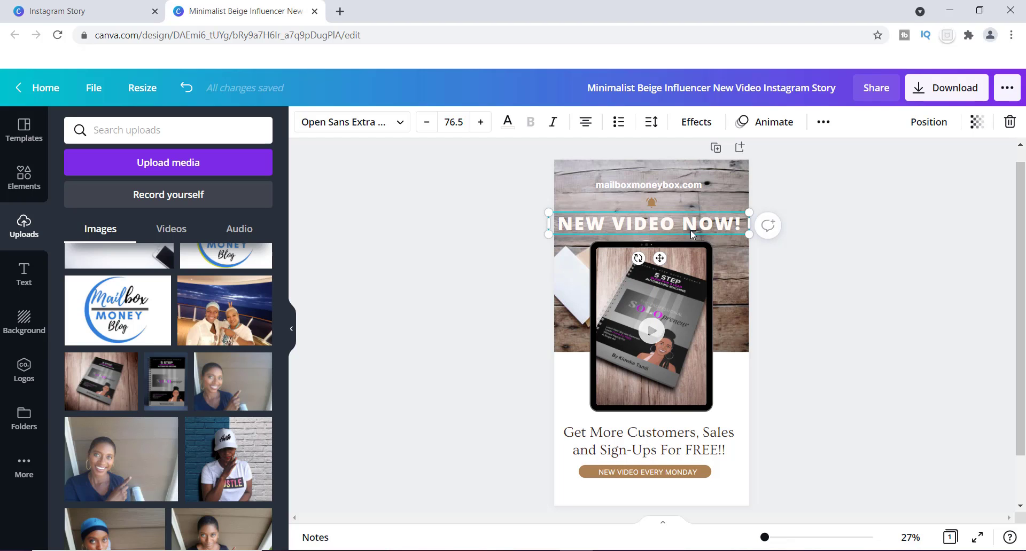
Shorten the heading to "NEW VIDEO" by removing the last word and the exclamation mark
{"action": "double_click", "coordinate": [735, 225]}
{"action": "key", "text": "BackSpace"}
{"action": "key", "text": "BackSpace"}
{"action": "key", "text": "BackSpace"}
{"action": "key", "text": "BackSpace"}
{"action": "key", "text": "BackSpace"}
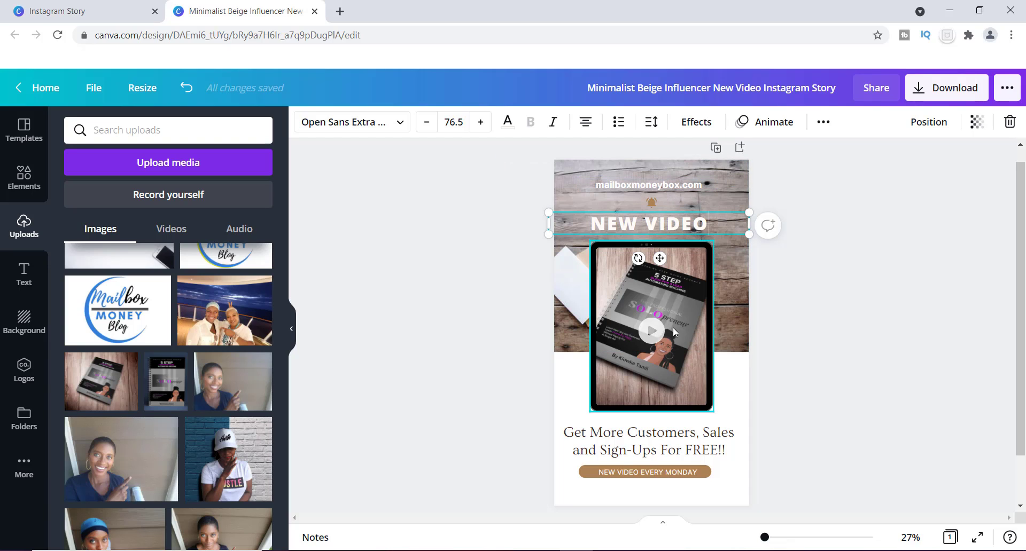
{"action": "left_click", "coordinate": [671, 474]}
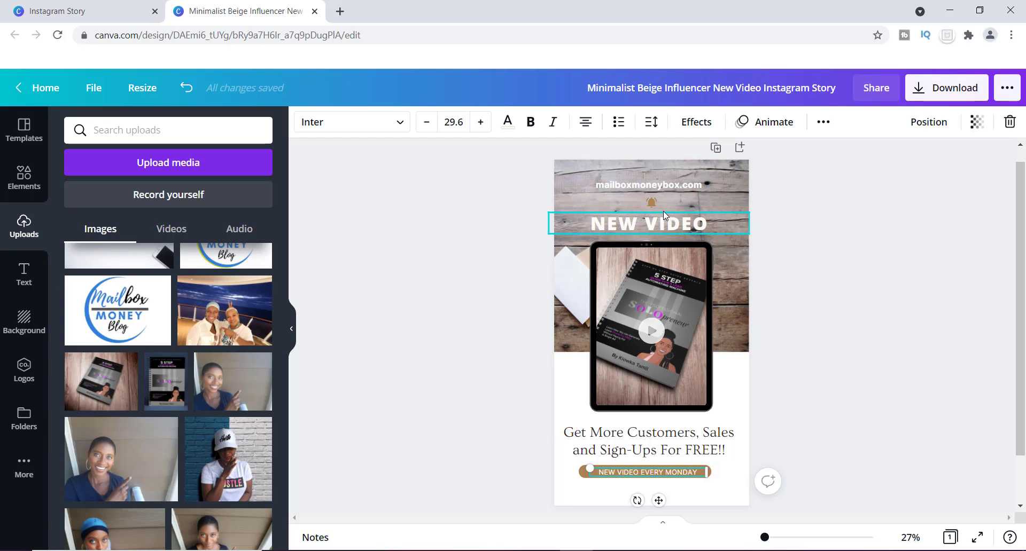
Enlarge the bell icon above the heading and recolour it turquoise from the Canva Brand Kit palette
{"action": "left_click", "coordinate": [651, 203]}
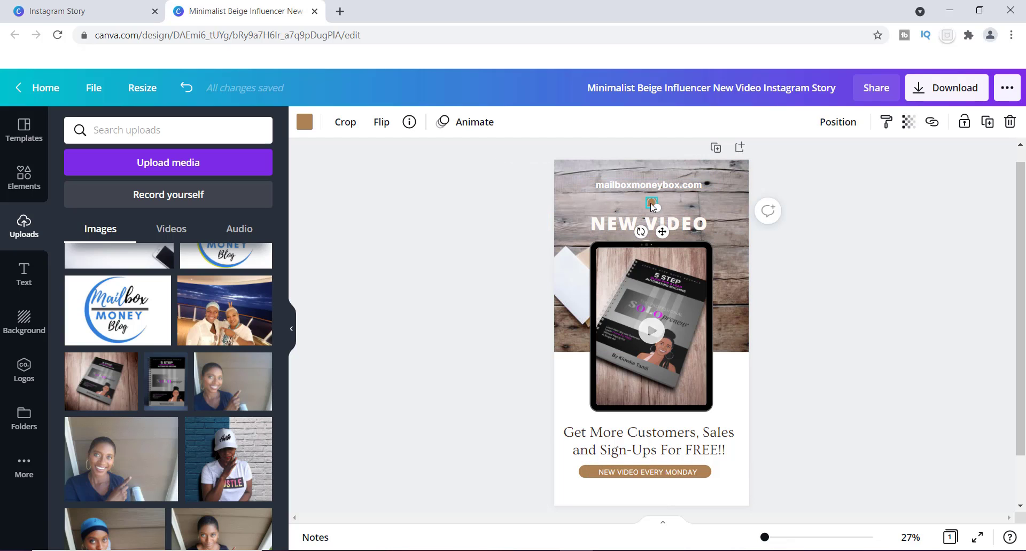
{"action": "mouse_move", "coordinate": [656, 208]}
{"action": "left_mouse_down"}
{"action": "mouse_move", "coordinate": [670, 211]}
{"action": "mouse_move", "coordinate": [651, 205]}
{"action": "left_mouse_up"}
{"action": "left_click", "coordinate": [304, 122]}
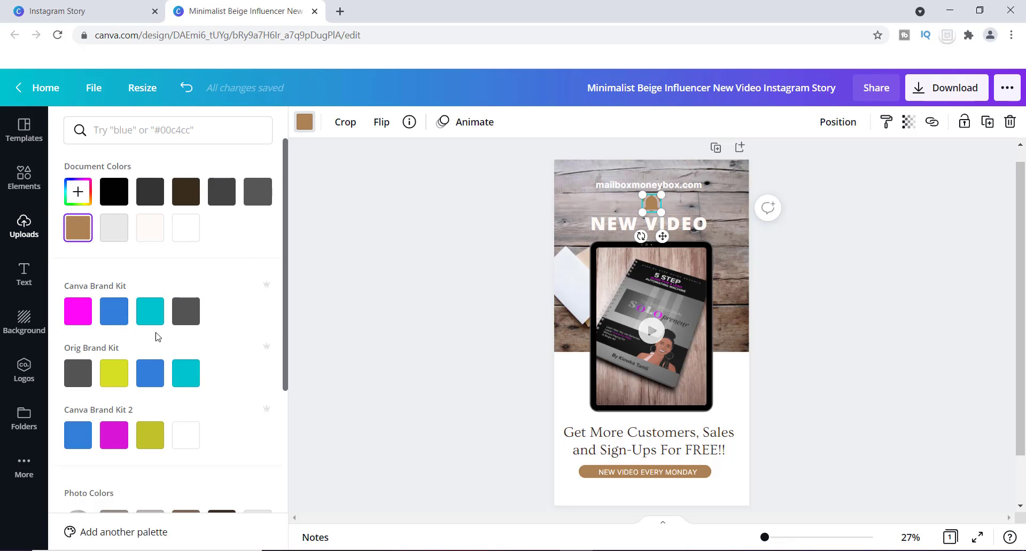
{"action": "left_click", "coordinate": [118, 313]}
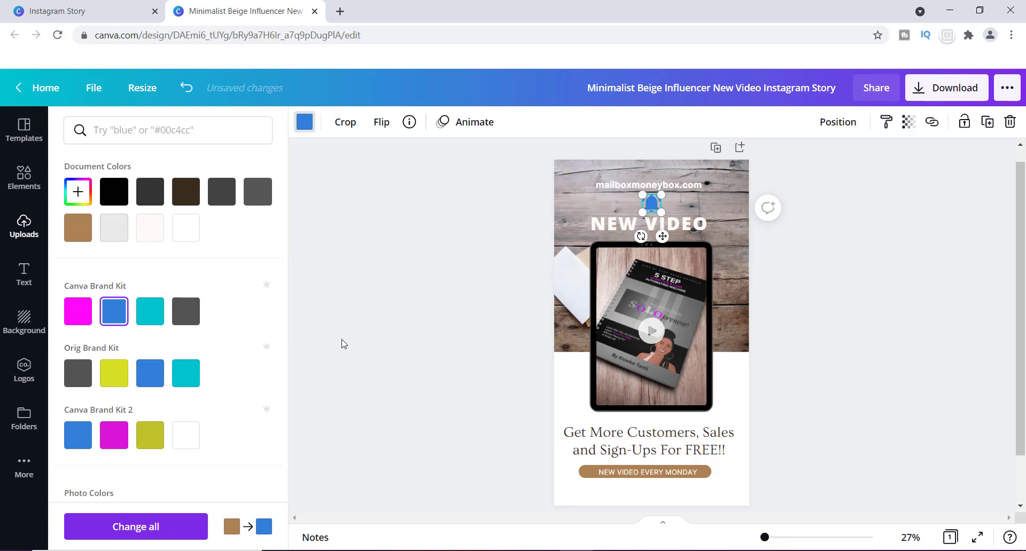
{"action": "left_click", "coordinate": [151, 311]}
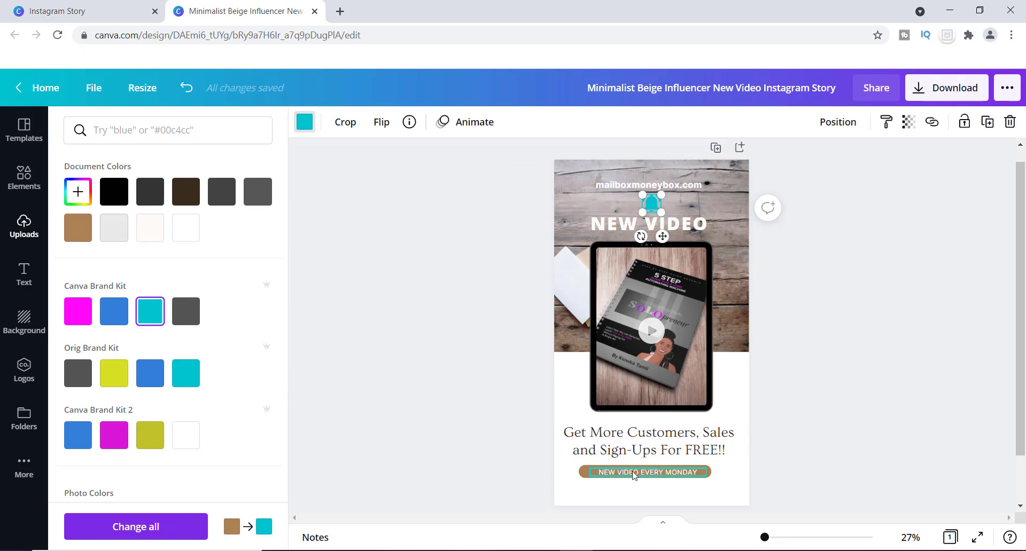
Recolour the brown bar behind "NEW VIDEO EVERY MONDAY" to the Canva Brand Kit turquoise and keep the text centred on it
{"action": "left_click_drag", "start_coordinate": [641, 472], "coordinate": [668, 469]}
{"action": "left_click", "coordinate": [592, 478]}
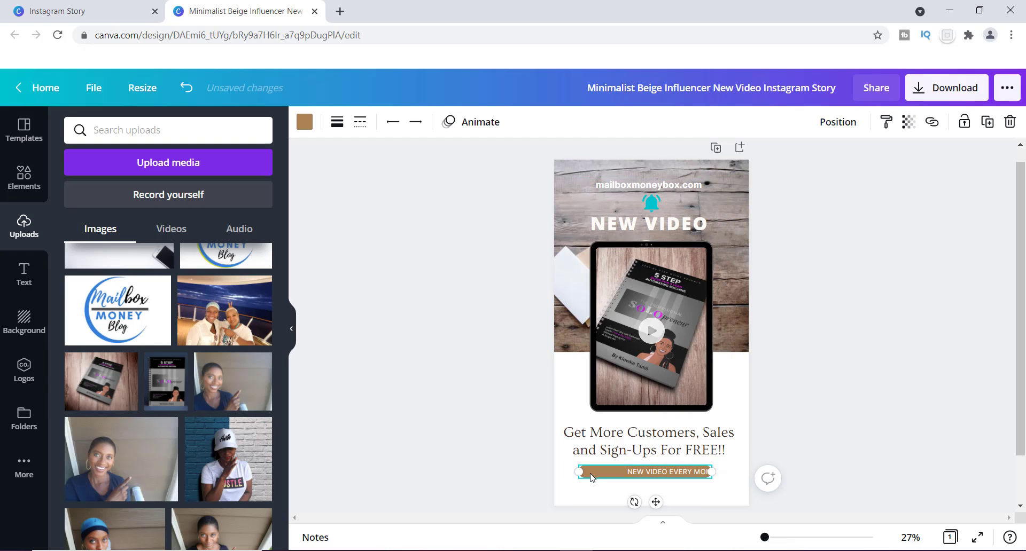
{"action": "left_click", "coordinate": [313, 123]}
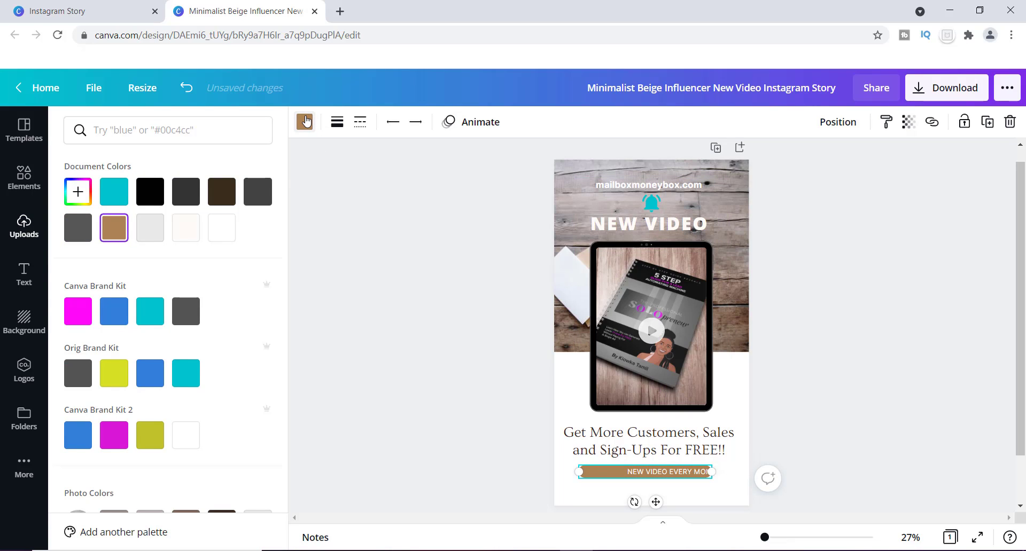
{"action": "left_click", "coordinate": [160, 308]}
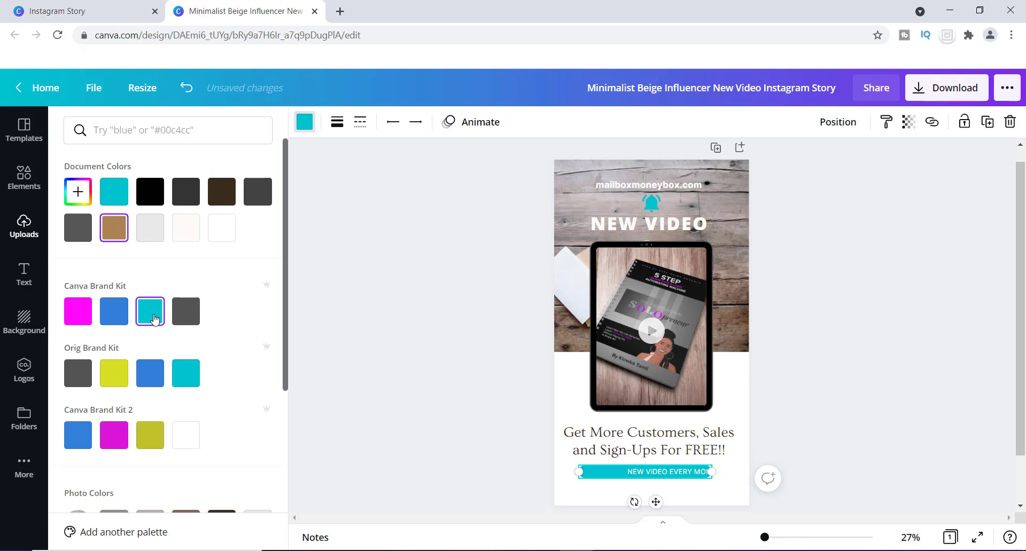
{"action": "left_click", "coordinate": [676, 478]}
{"action": "left_click_drag", "start_coordinate": [676, 478], "coordinate": [643, 477]}
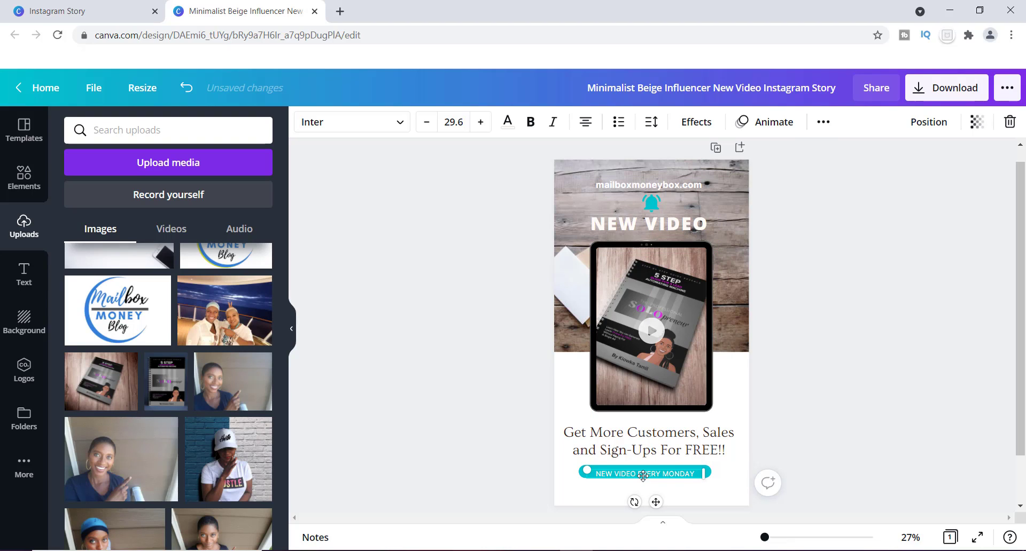
Try out page animations such as Photo Flow, Photo Zoom and Pop, and apply the Stomp animation to the whole page
{"action": "scroll", "coordinate": [1022, 338], "scroll_direction": "up", "scroll_amount": 1}
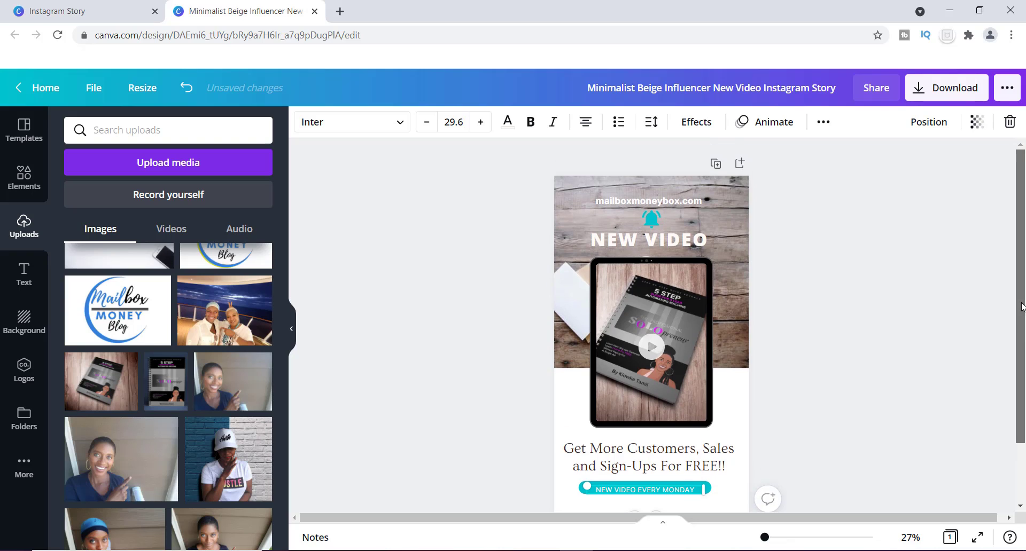
{"action": "scroll", "coordinate": [1022, 341], "scroll_direction": "down", "scroll_amount": 1}
{"action": "scroll", "coordinate": [1021, 336], "scroll_direction": "up", "scroll_amount": 1}
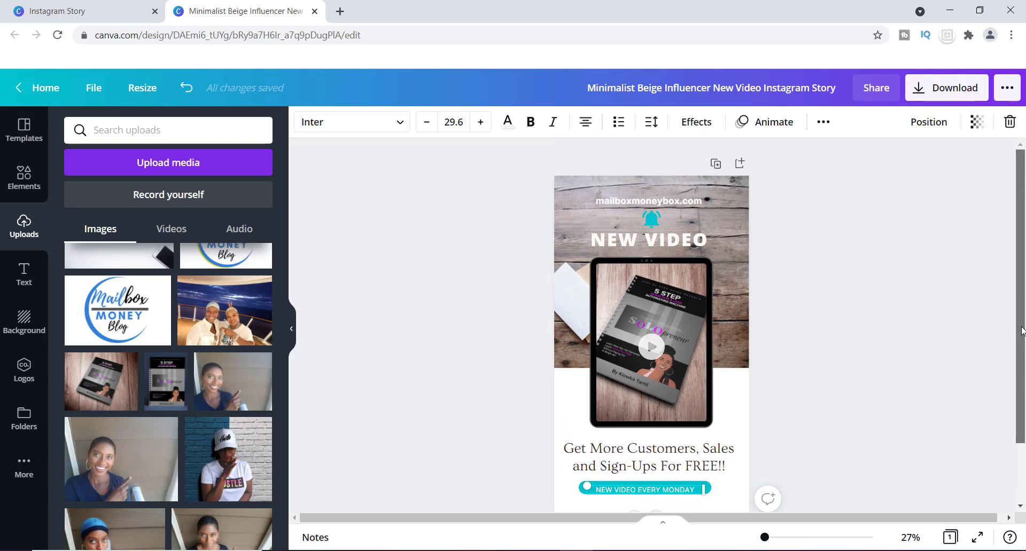
{"action": "left_click", "coordinate": [577, 417]}
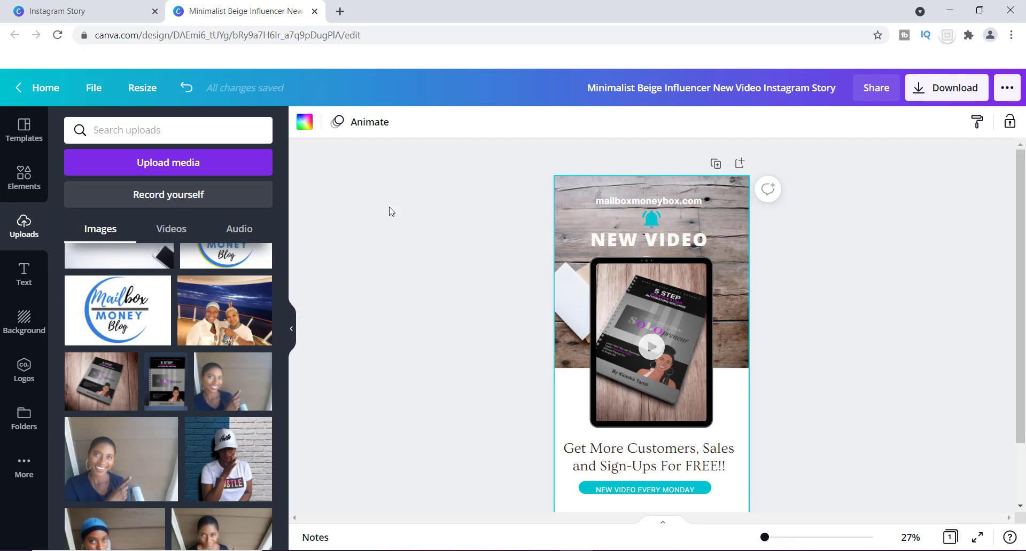
{"action": "left_click", "coordinate": [367, 126]}
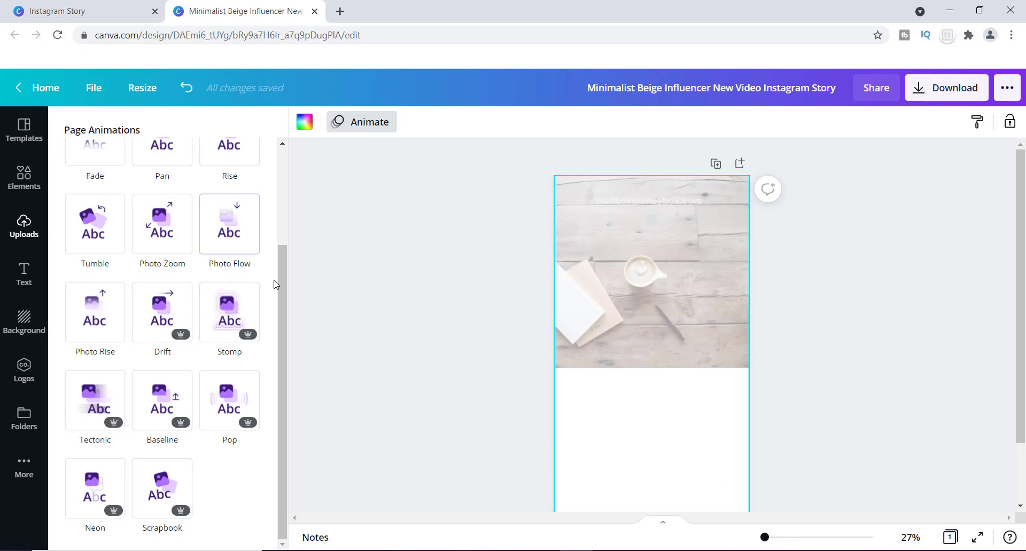
{"action": "mouse_move", "coordinate": [280, 296]}
{"action": "left_mouse_down"}
{"action": "mouse_move", "coordinate": [289, 204]}
{"action": "mouse_move", "coordinate": [274, 312]}
{"action": "left_mouse_up"}
{"action": "left_click", "coordinate": [242, 238]}
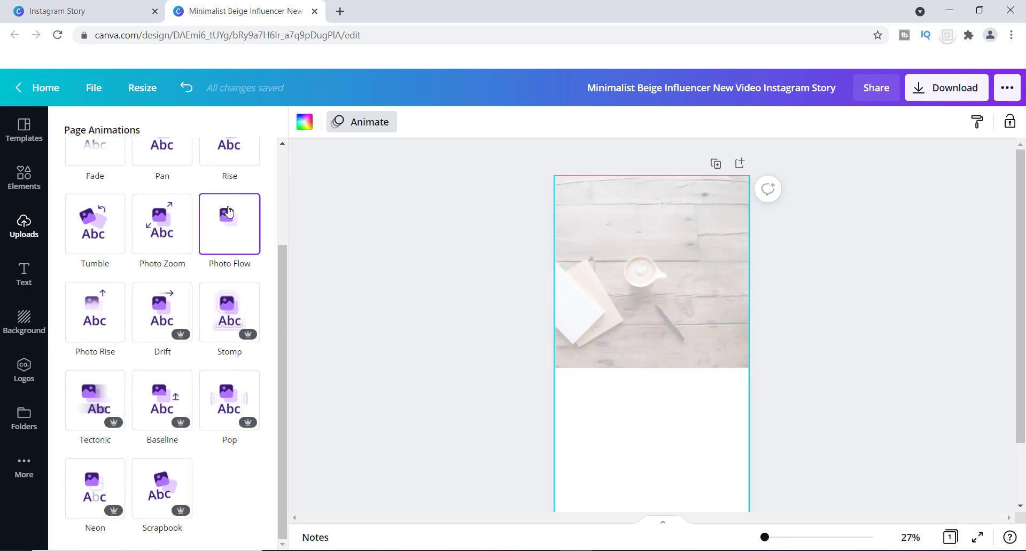
{"action": "left_click", "coordinate": [162, 227]}
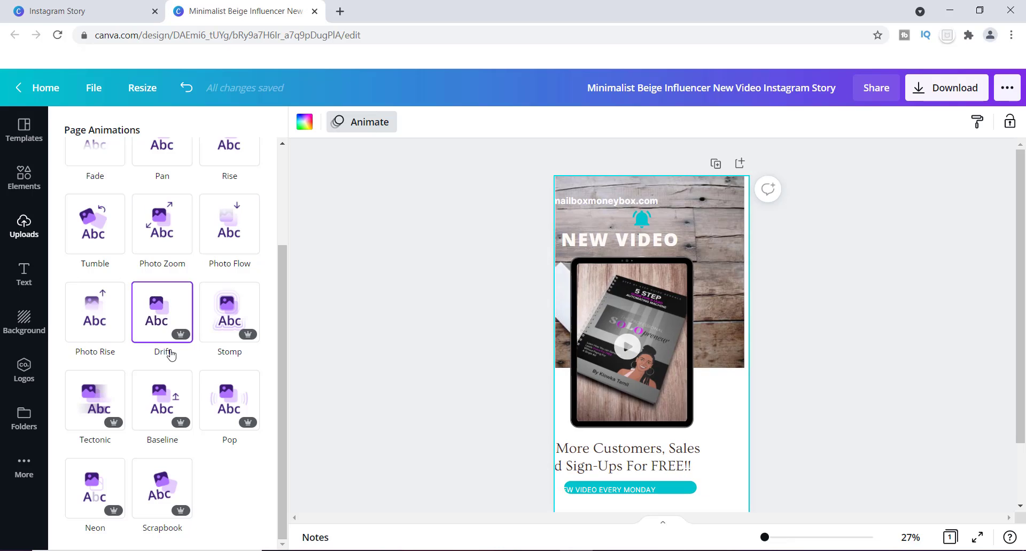
{"action": "left_click", "coordinate": [228, 398]}
{"action": "left_click", "coordinate": [229, 301]}
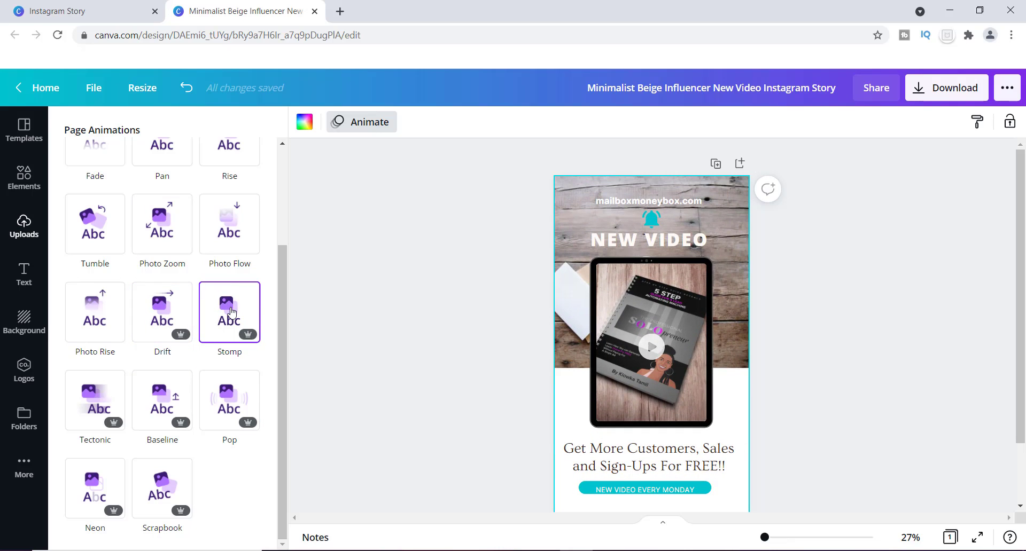
{"action": "left_click", "coordinate": [231, 312]}
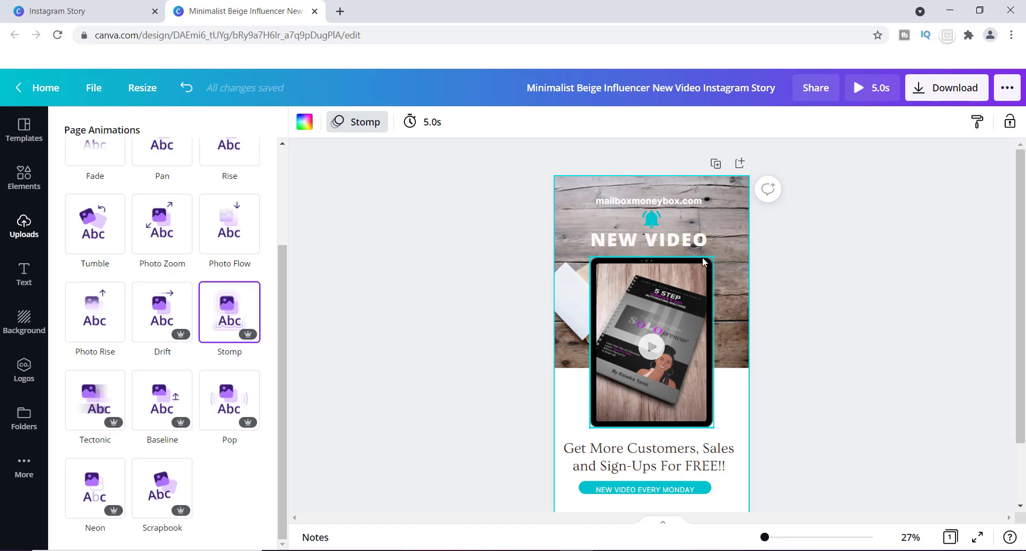
Play the preview of the animated story and jump to about 2.3 seconds
{"action": "left_click", "coordinate": [860, 93]}
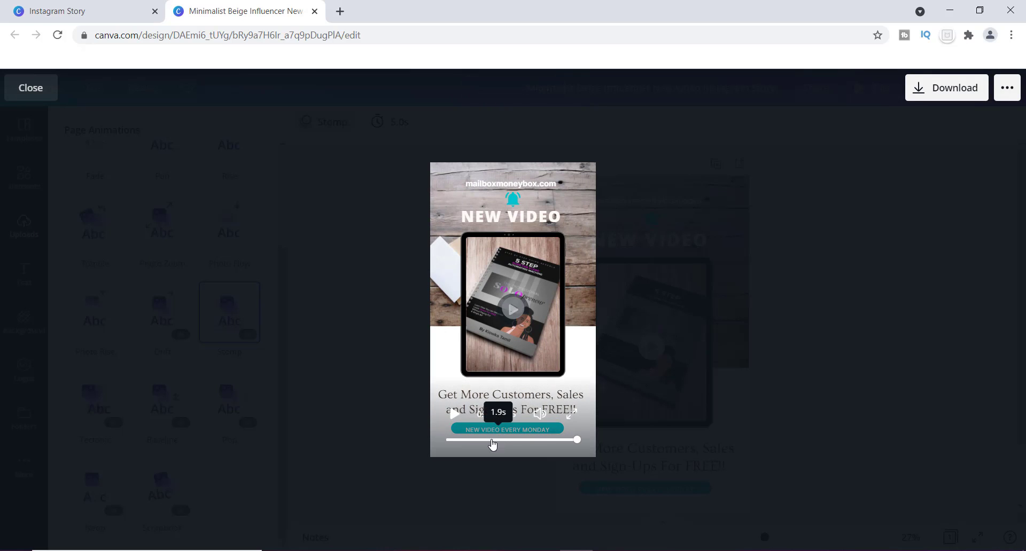
{"action": "left_click", "coordinate": [510, 439]}
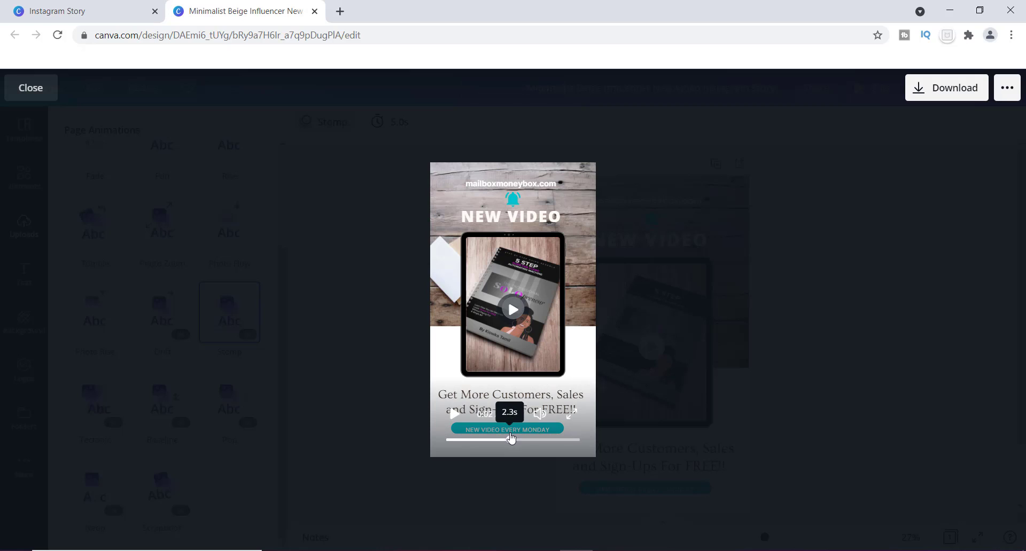
Play the story preview through to the end and download the design as an MP4 Video
{"action": "left_click", "coordinate": [452, 418]}
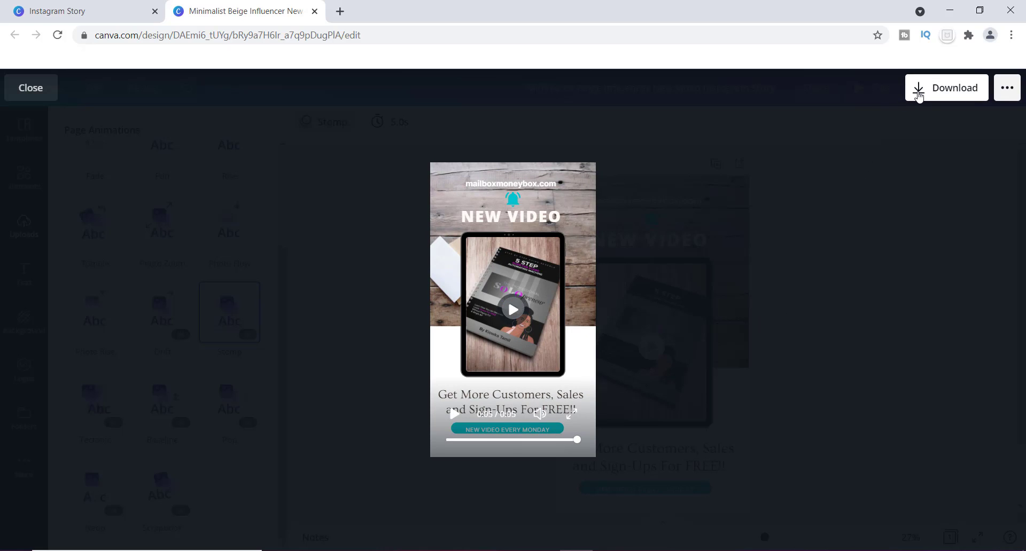
{"action": "left_click", "coordinate": [918, 95]}
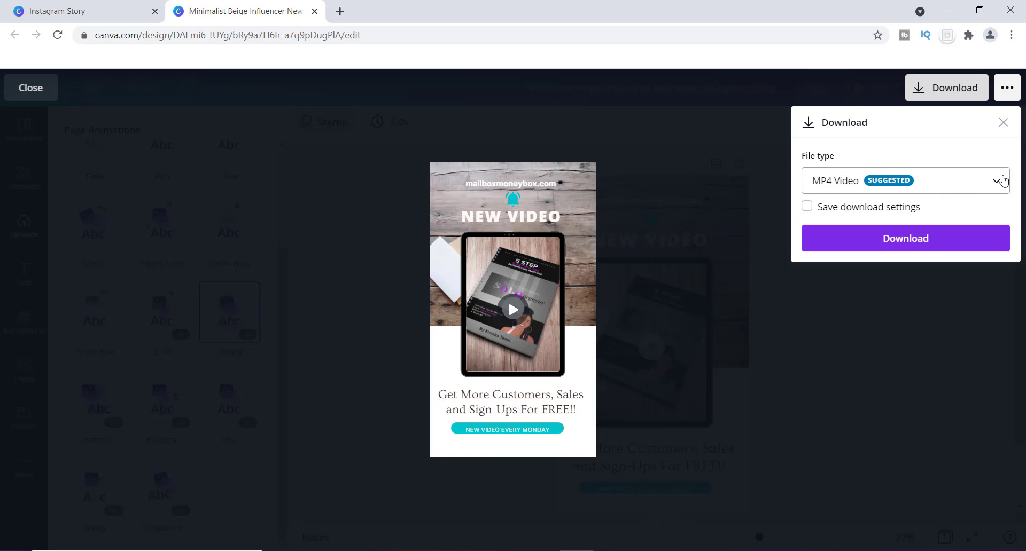
{"action": "left_click", "coordinate": [992, 184]}
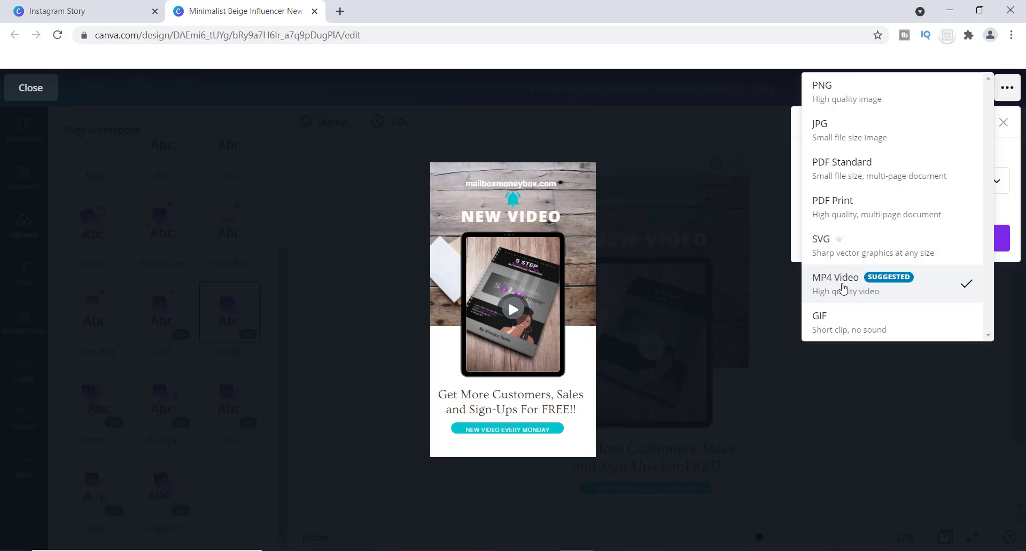
{"action": "left_click", "coordinate": [766, 369]}
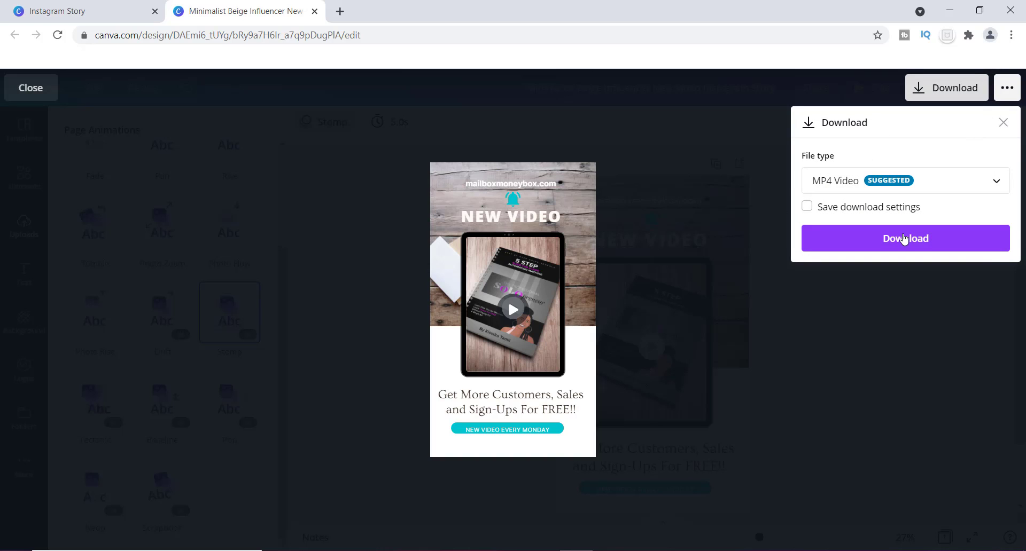
{"action": "left_click", "coordinate": [904, 238]}
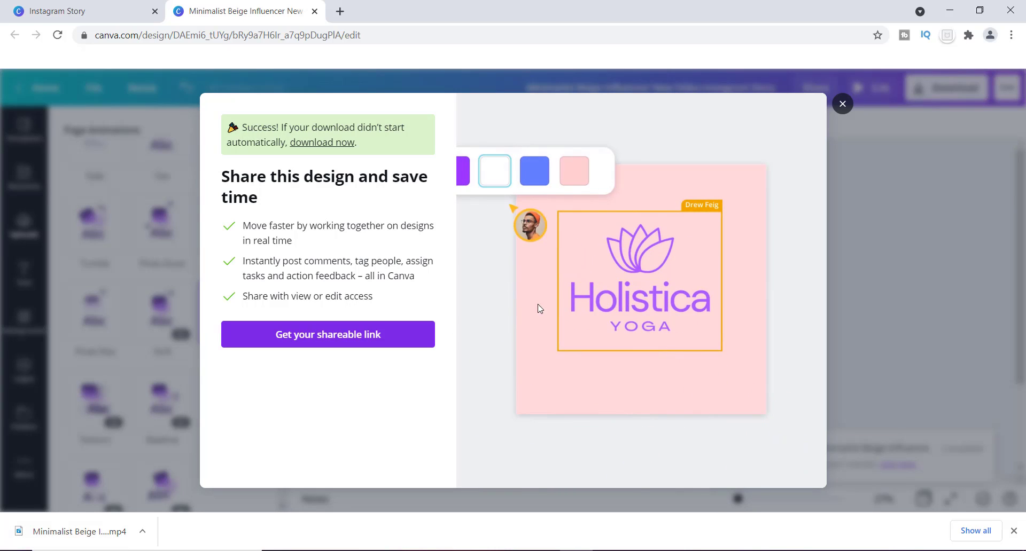
Open the downloaded Minimalist Beige Influencer New Video Instagram Story.mp4, maximize the video player and replay the clip
{"action": "left_click", "coordinate": [88, 533]}
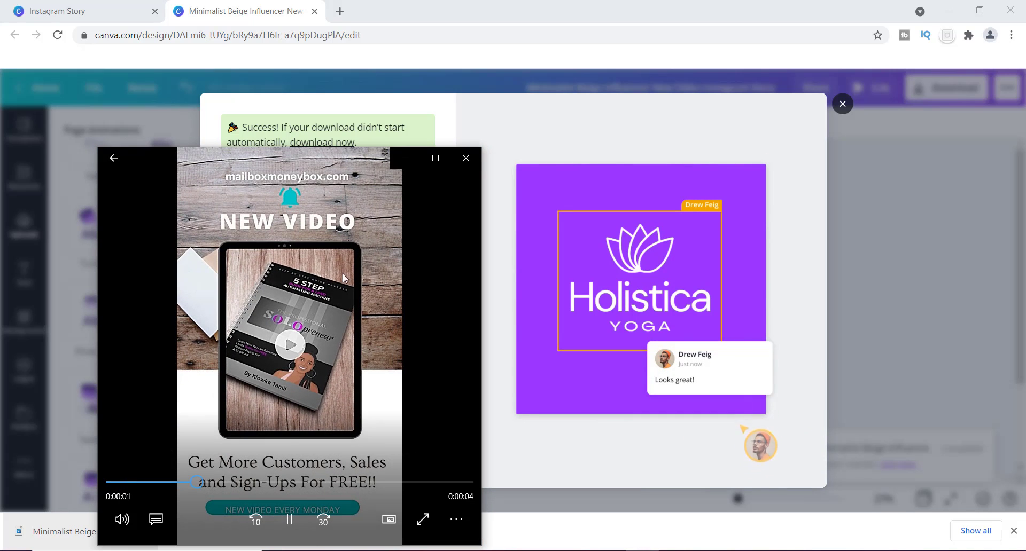
{"action": "left_click_drag", "start_coordinate": [348, 153], "coordinate": [603, 121]}
{"action": "left_click", "coordinate": [692, 118]}
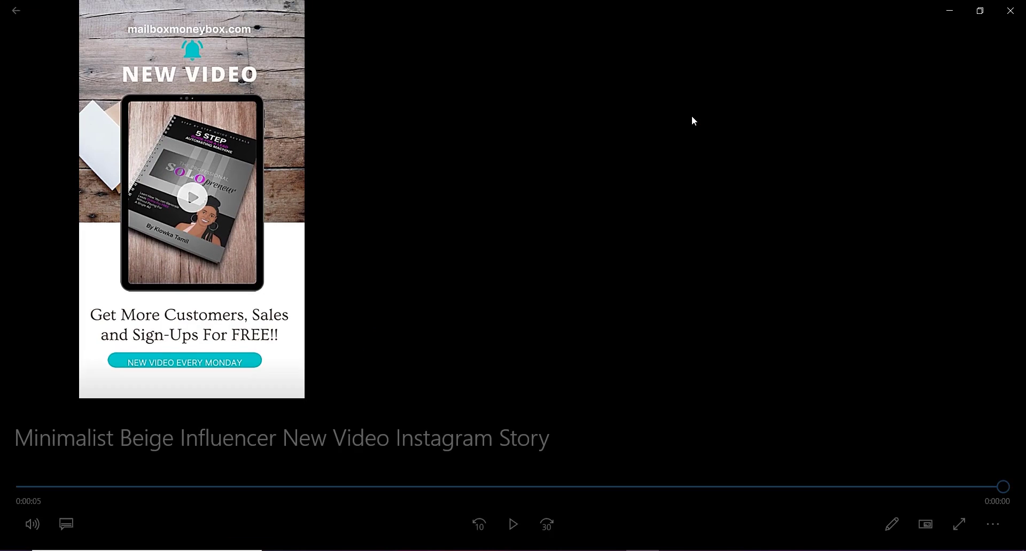
{"action": "left_click", "coordinate": [512, 529]}
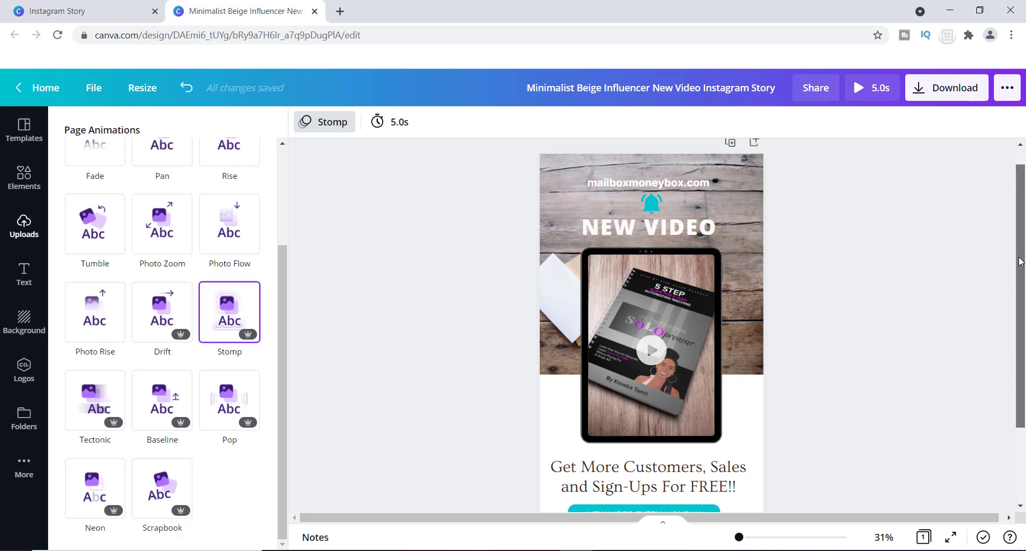
{"action": "left_click_drag", "start_coordinate": [1021, 262], "coordinate": [1022, 271]}
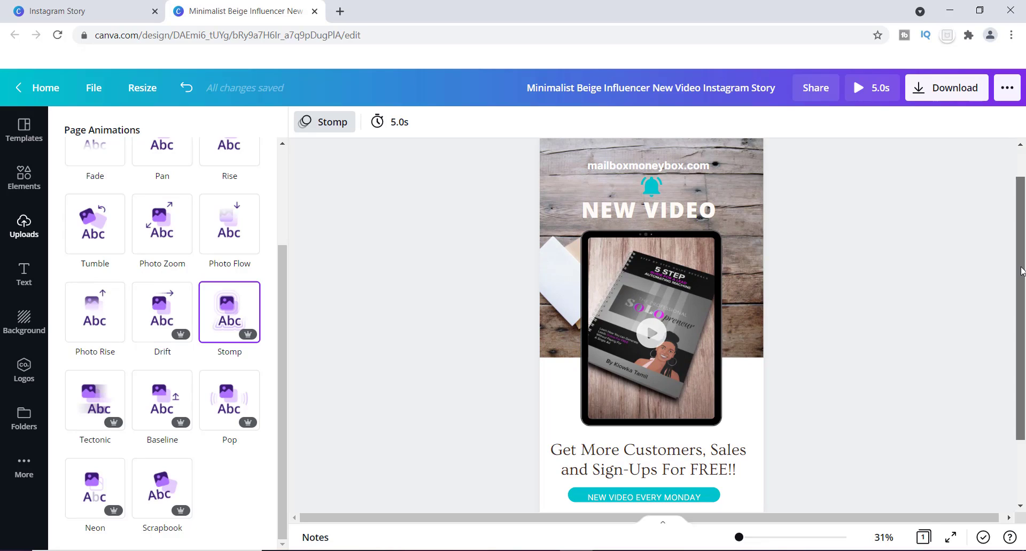
{"action": "mouse_move", "coordinate": [1021, 271]}
{"action": "left_mouse_down"}
{"action": "mouse_move", "coordinate": [1022, 331]}
{"action": "mouse_move", "coordinate": [1023, 253]}
{"action": "mouse_move", "coordinate": [1024, 279]}
{"action": "left_mouse_up"}
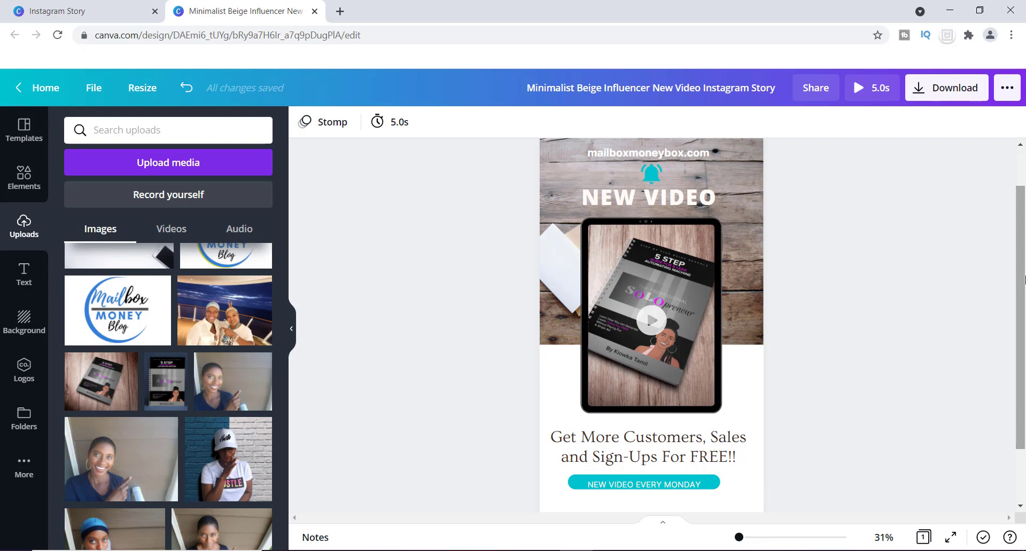